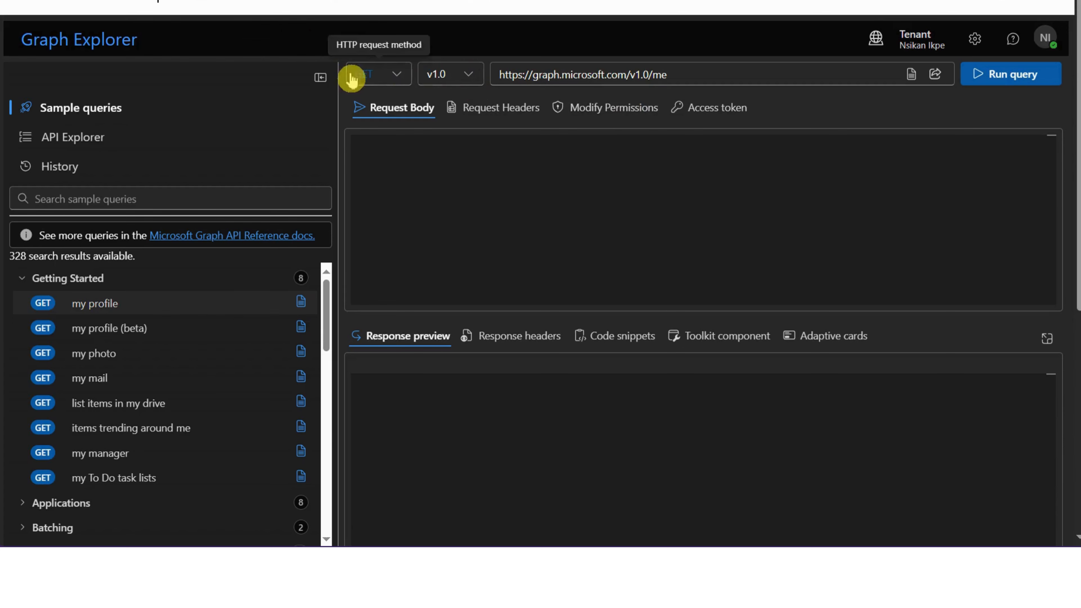
- Switch the request method from GET to POST
left_click(396, 81)
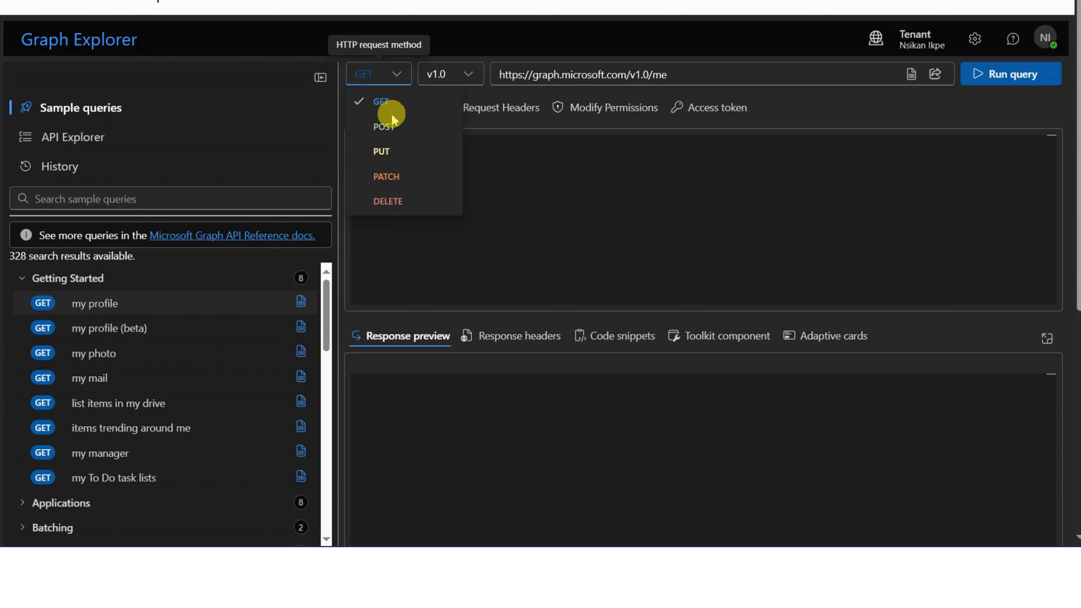
left_click(391, 130)
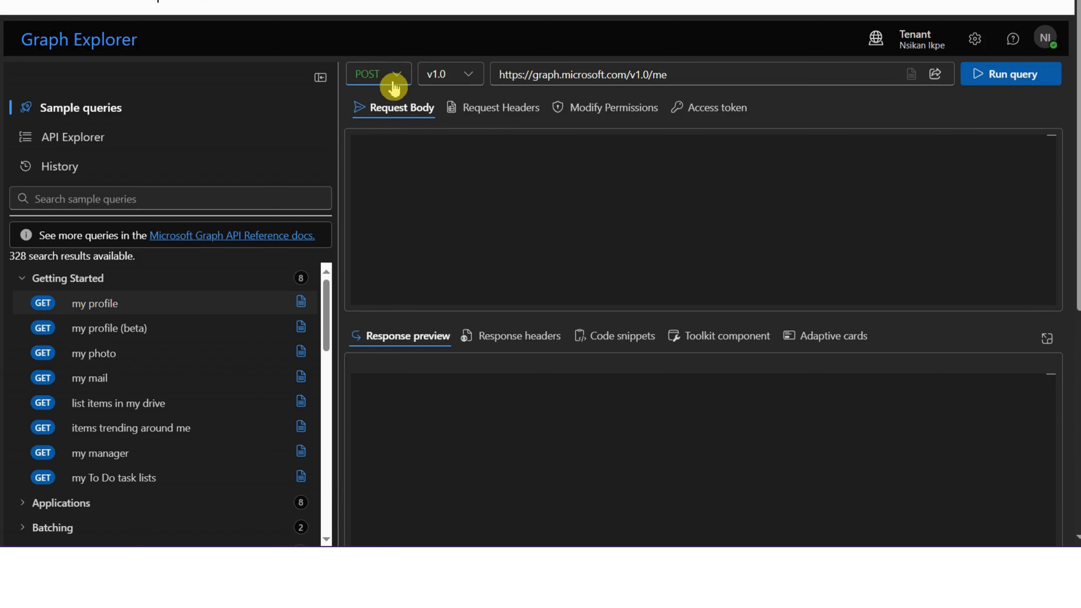
left_click(385, 76)
left_click(386, 128)
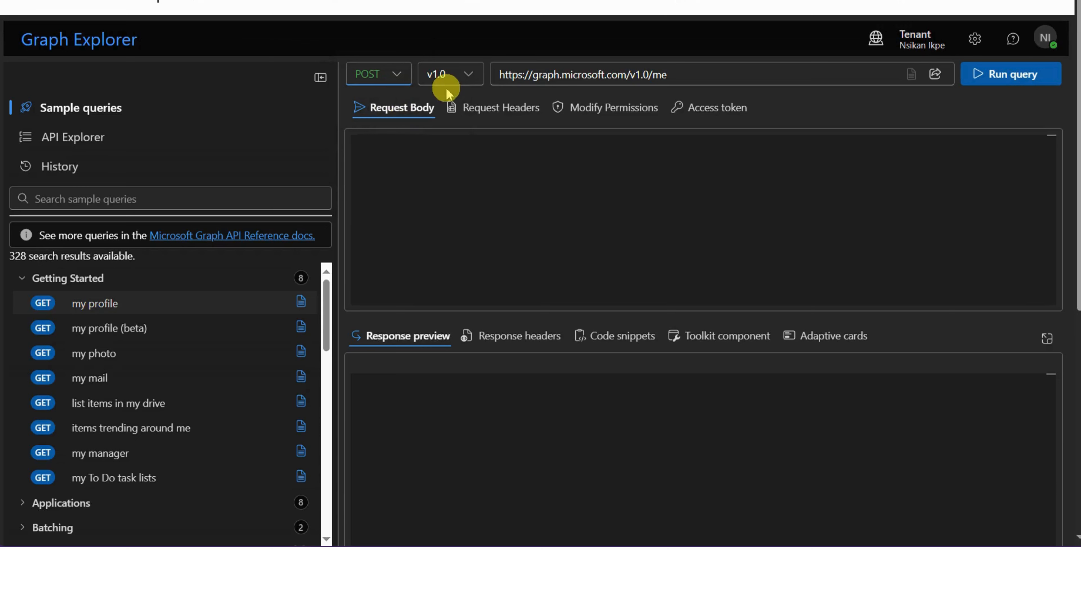
- Change the request URL ending from 'me' to 'users'
left_click(676, 77)
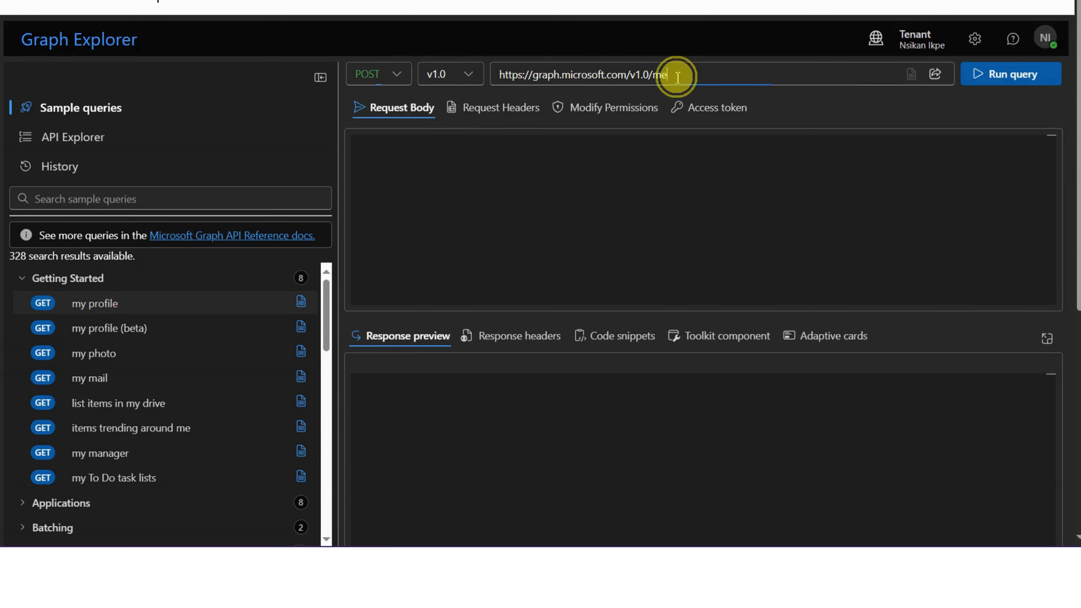
key("BackSpace")
key("BackSpace")
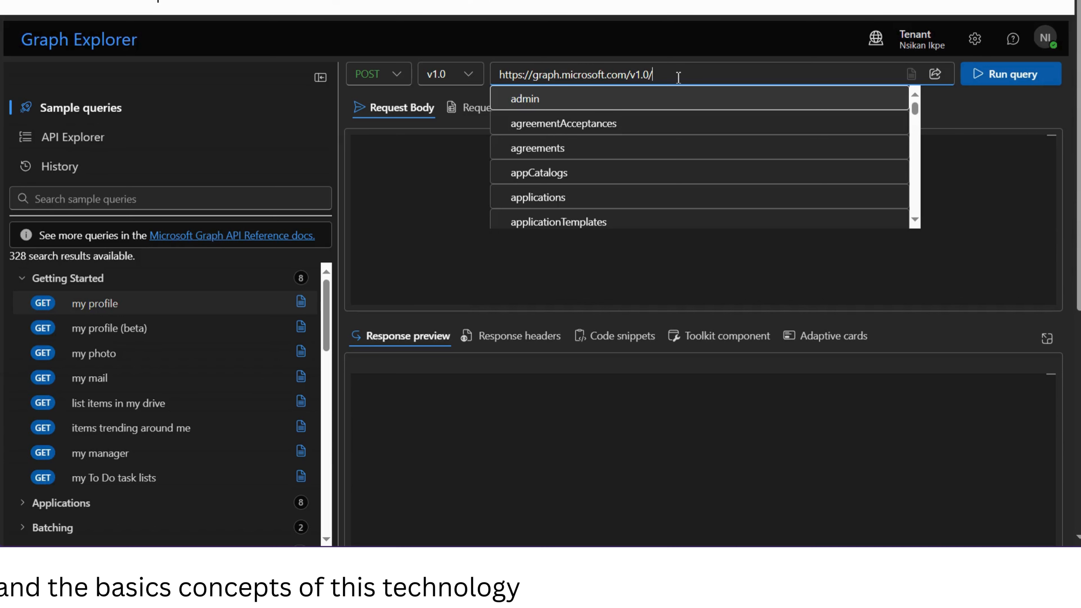
type("users")
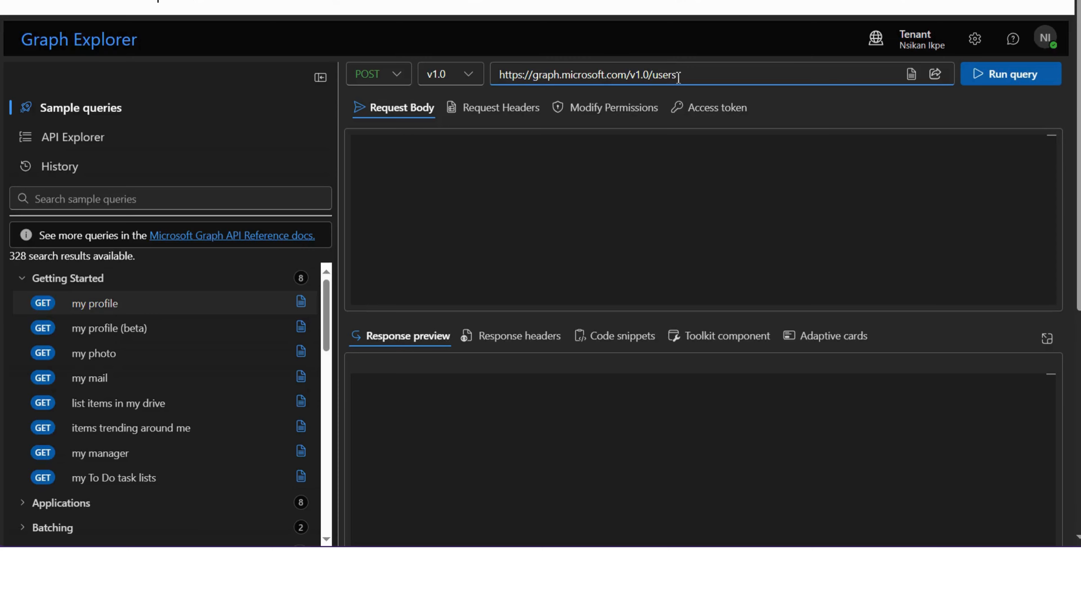
left_click(500, 152)
- Consent to User.ReadWrite.All for the organization, signing in and verifying with a texted code
left_click(585, 119)
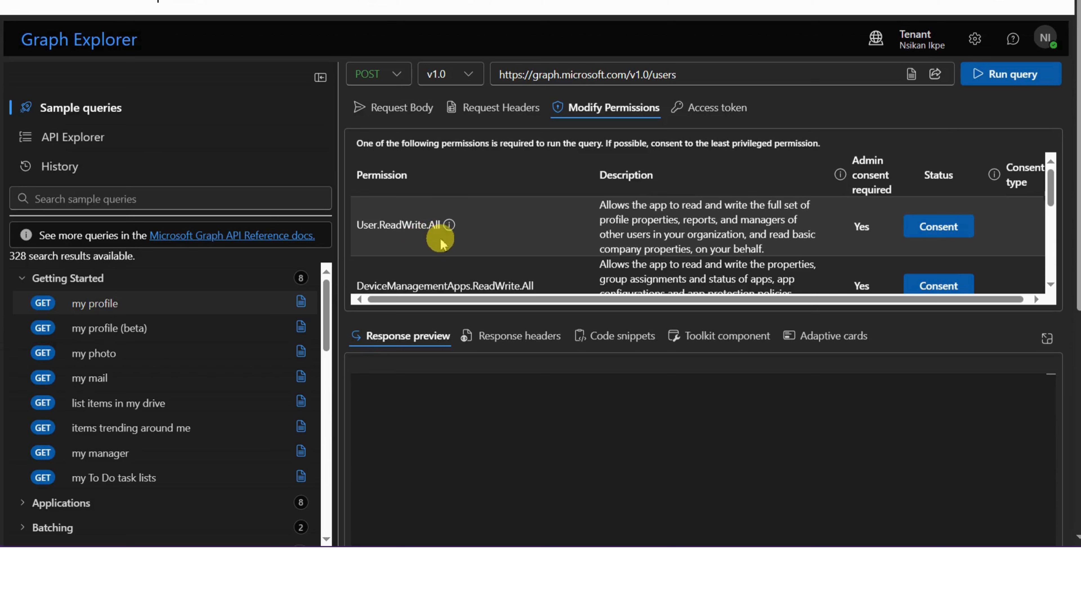
left_click(921, 230)
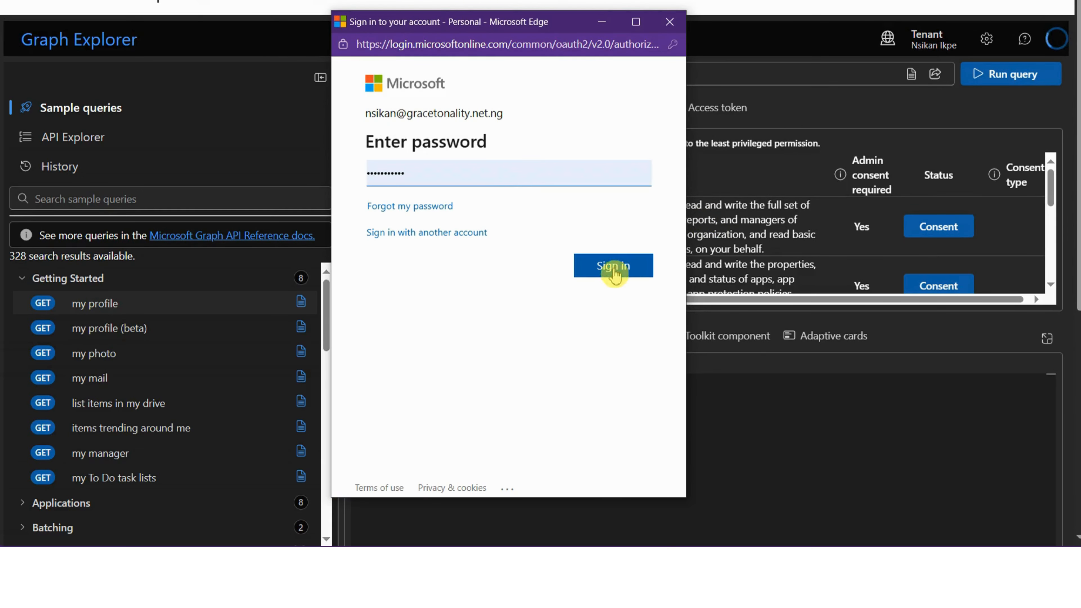
left_click(613, 266)
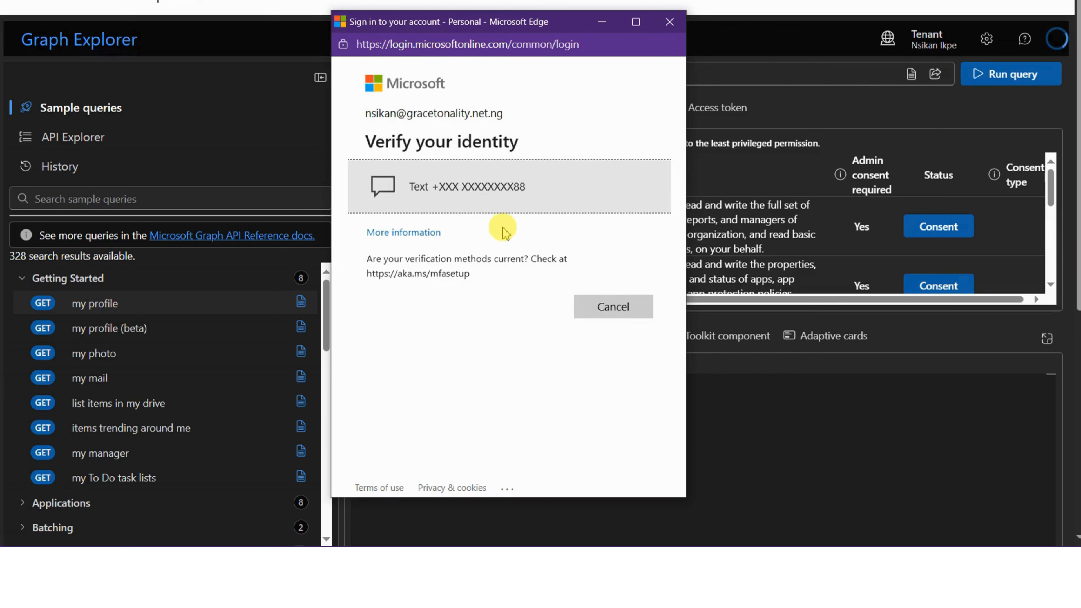
left_click(505, 211)
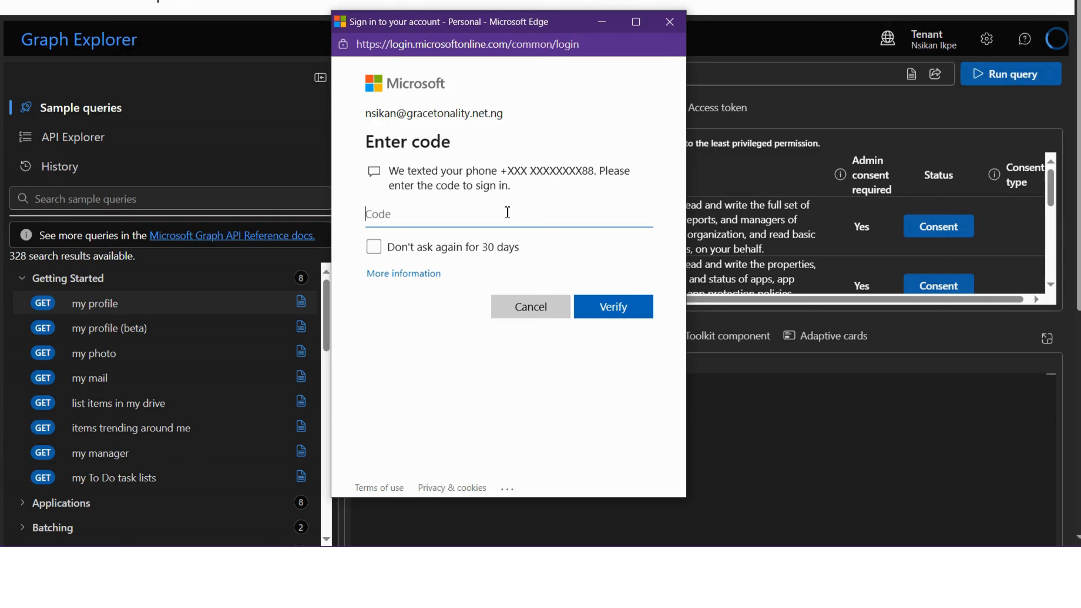
key("Return")
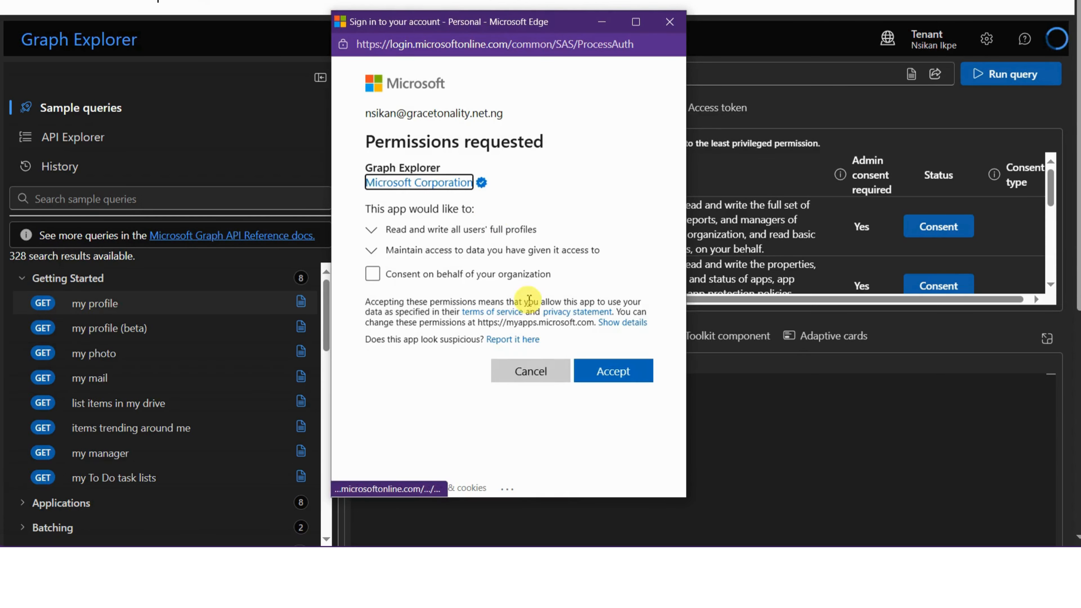
left_click(373, 274)
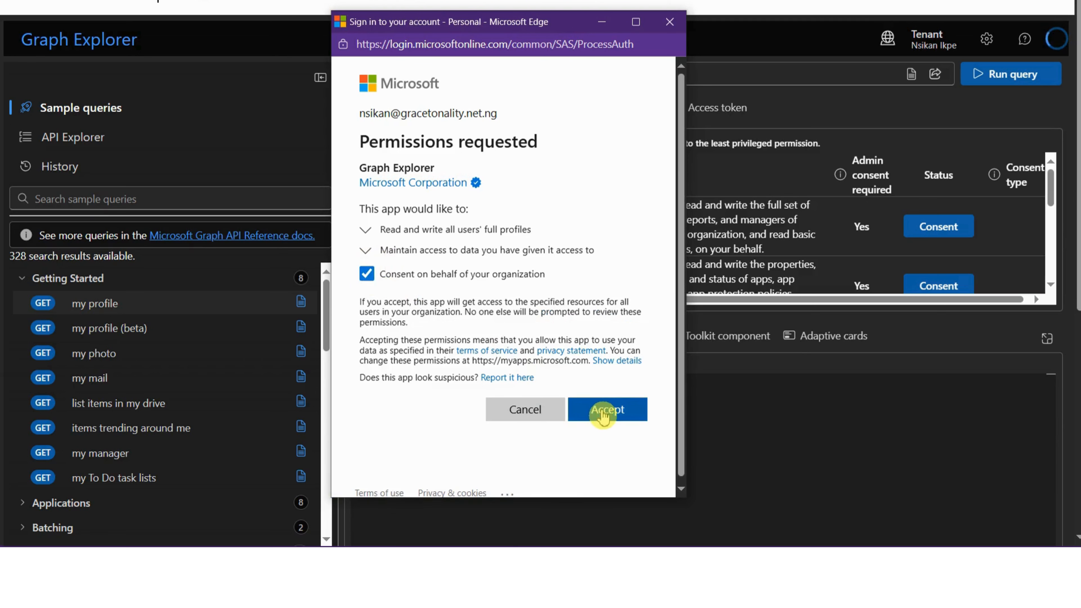
left_click(603, 413)
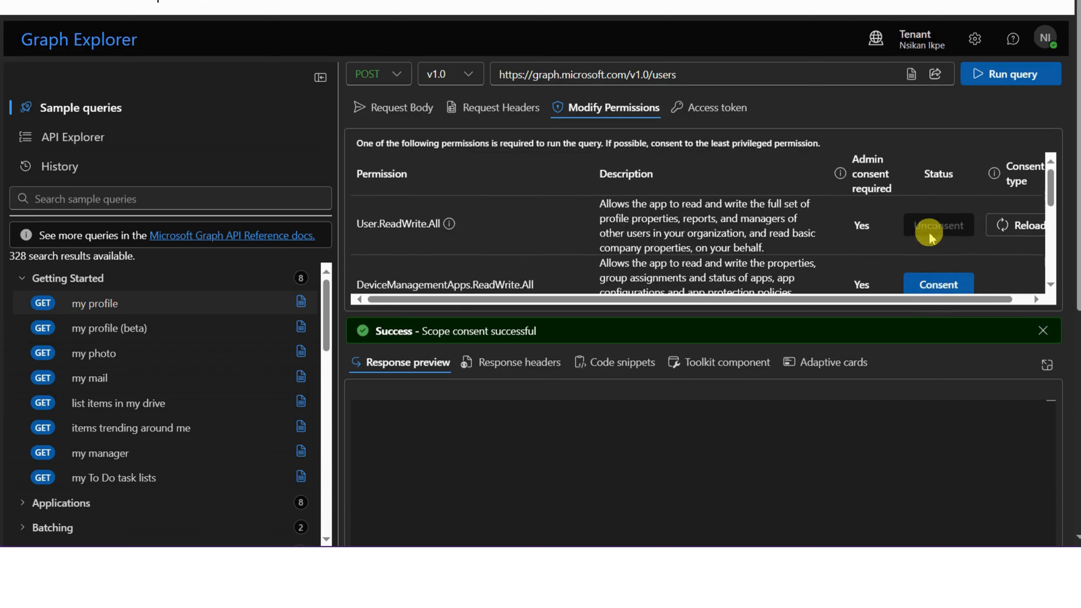
- Grant organization-wide consent for DeviceManagementApps.ReadWrite.All after signing in with a texted code
mouse_move(928, 233)
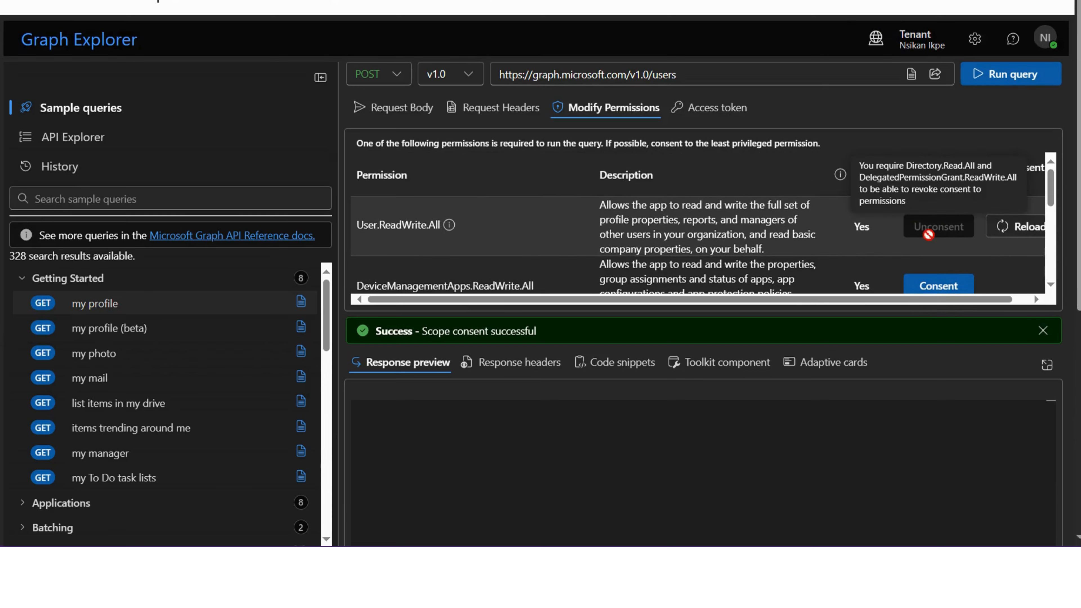
scroll(928, 233, "down", 3)
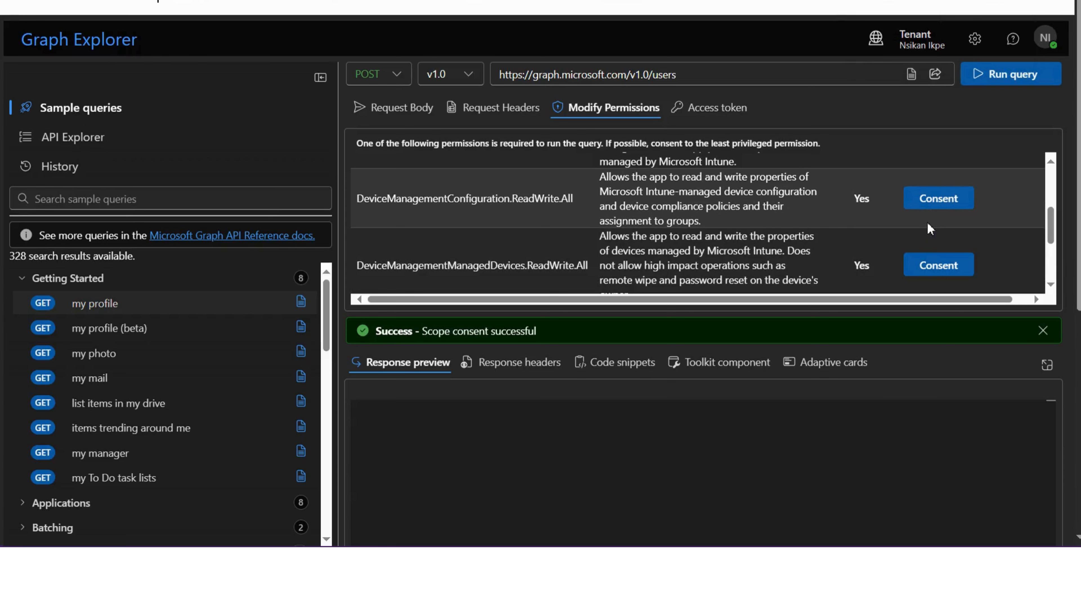
scroll(928, 222, "up", 3)
left_click(924, 270)
left_click(929, 284)
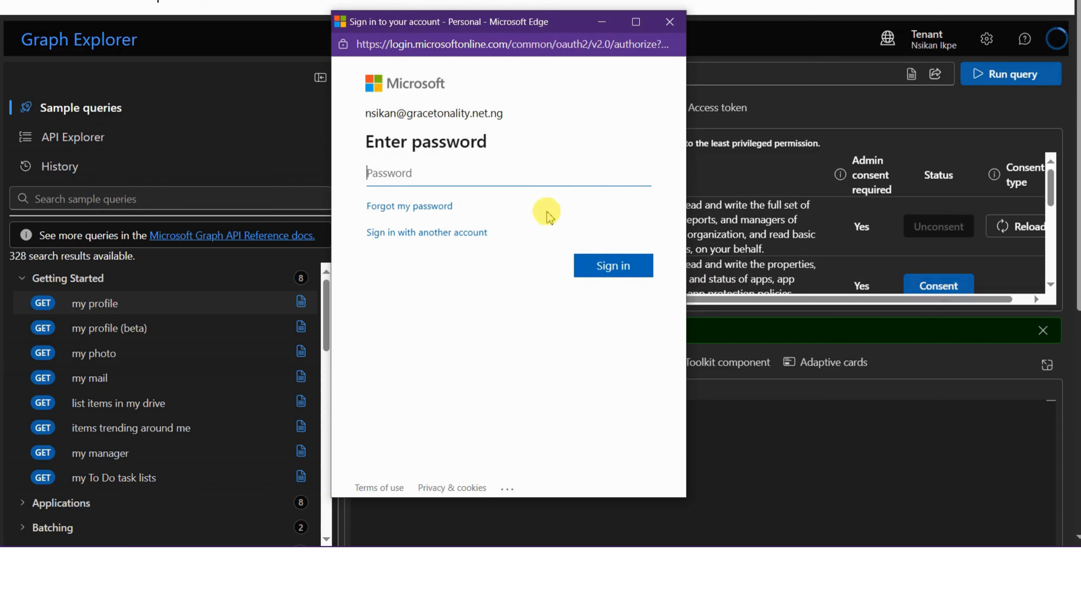
left_click(625, 277)
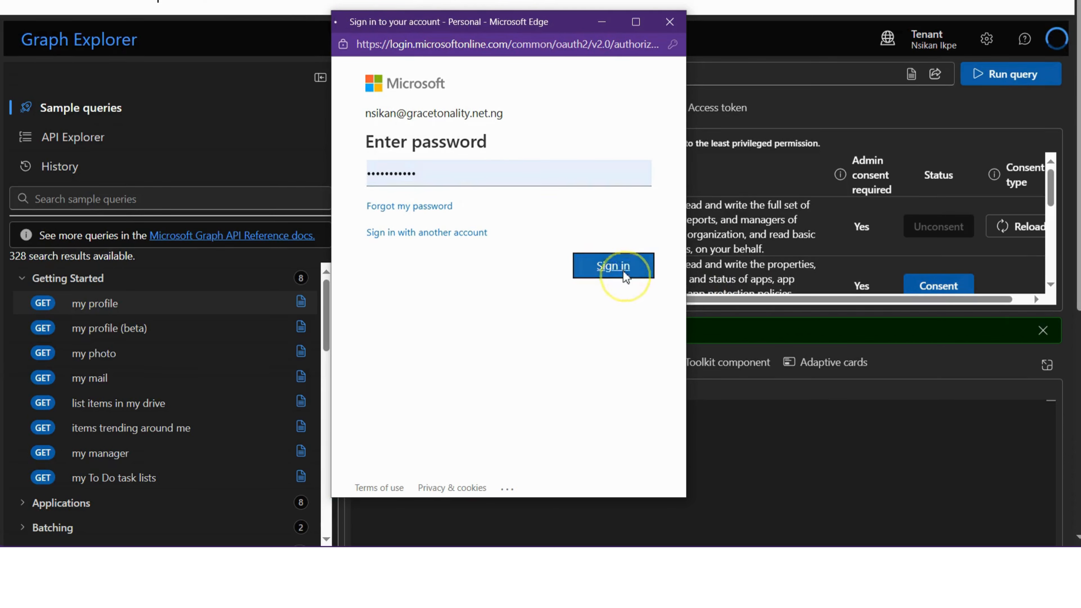
left_click(434, 197)
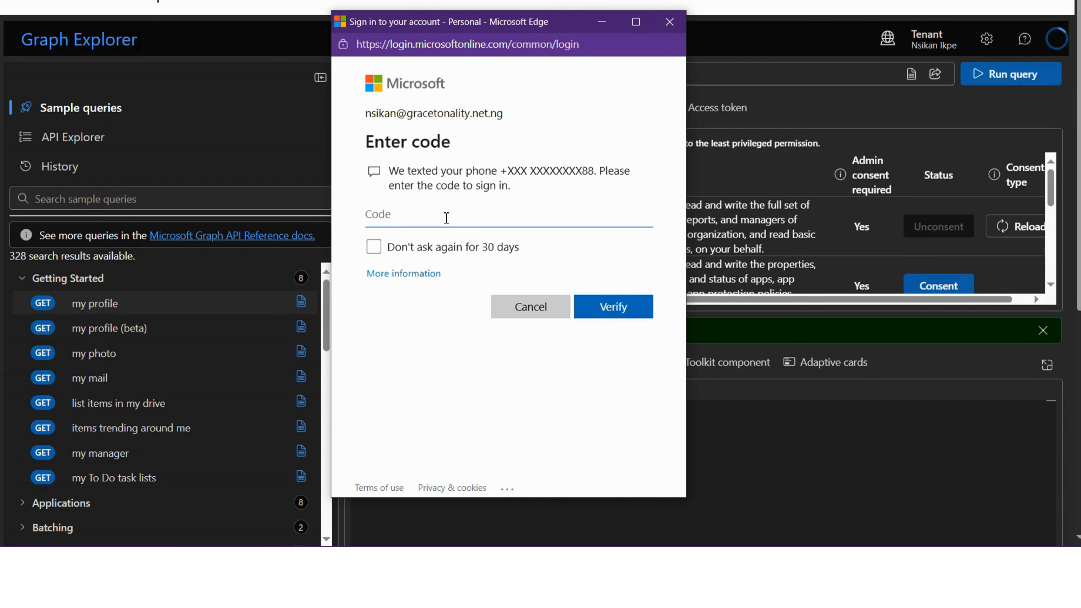
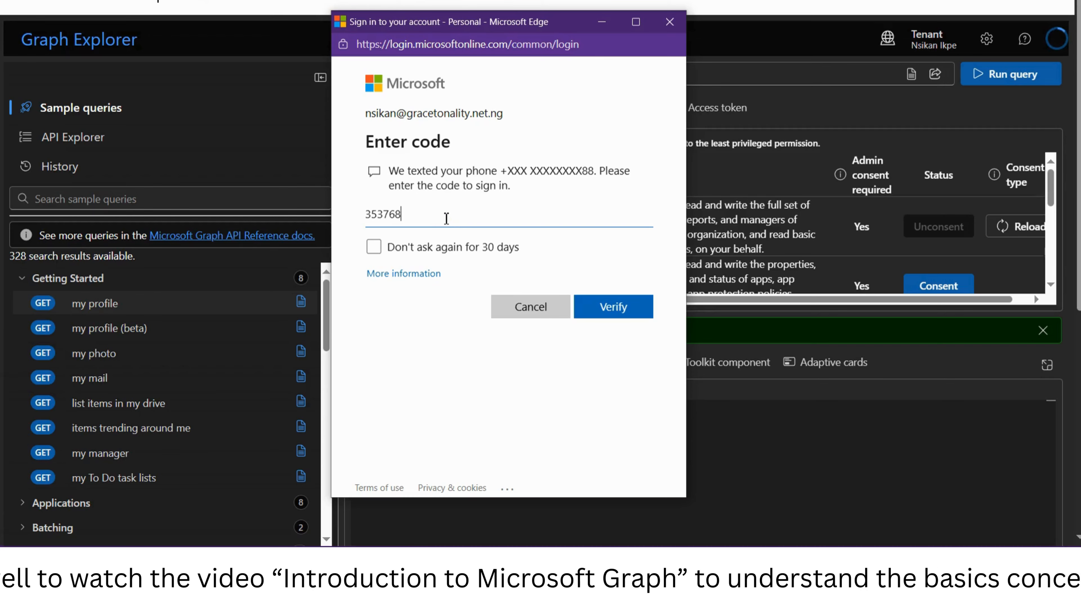
key("Return")
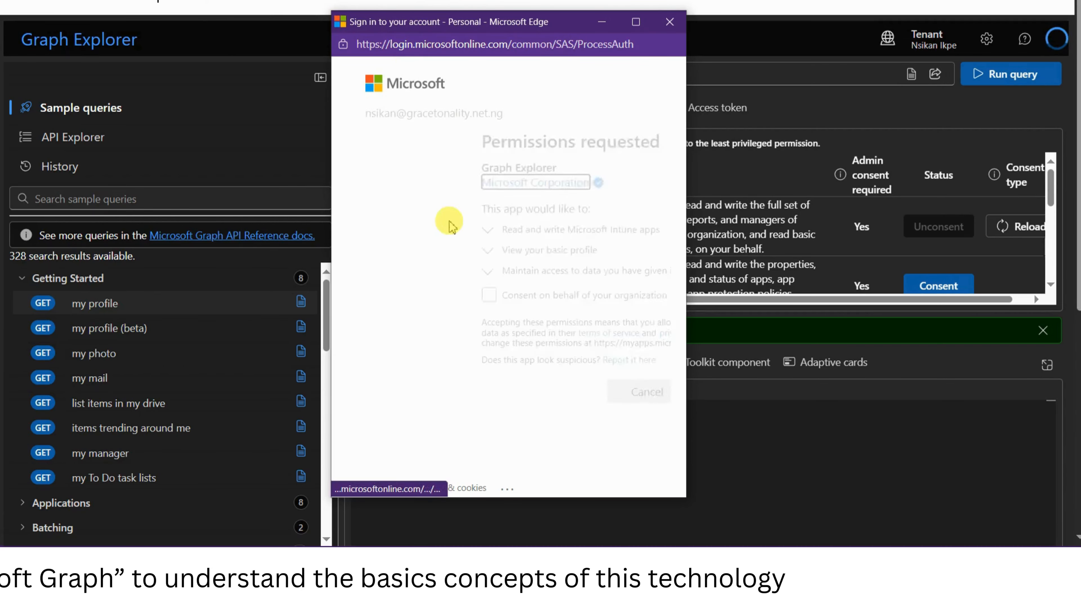
left_click(377, 296)
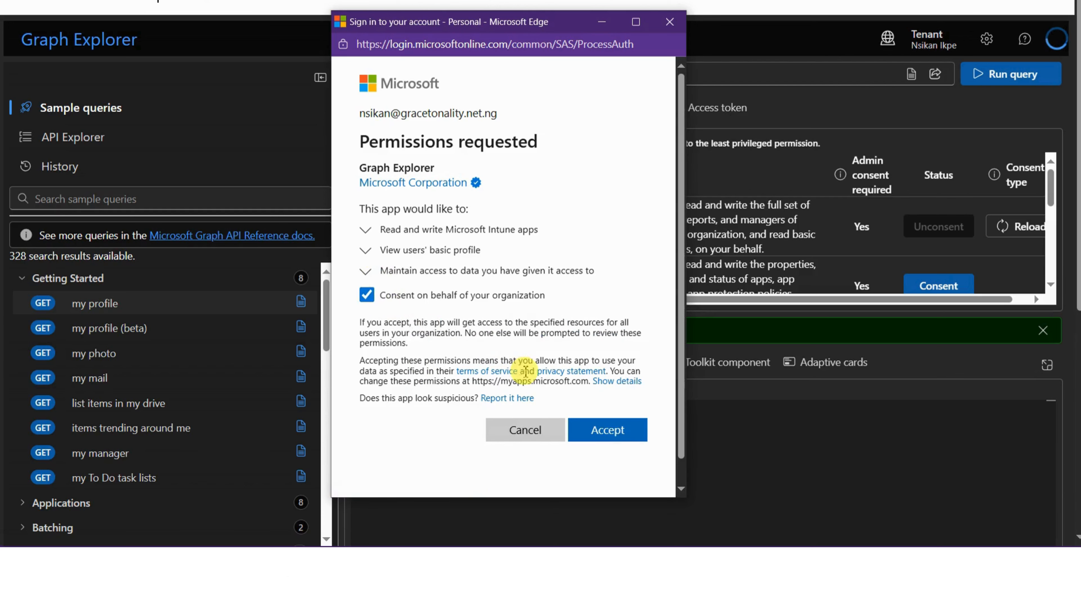
left_click(624, 430)
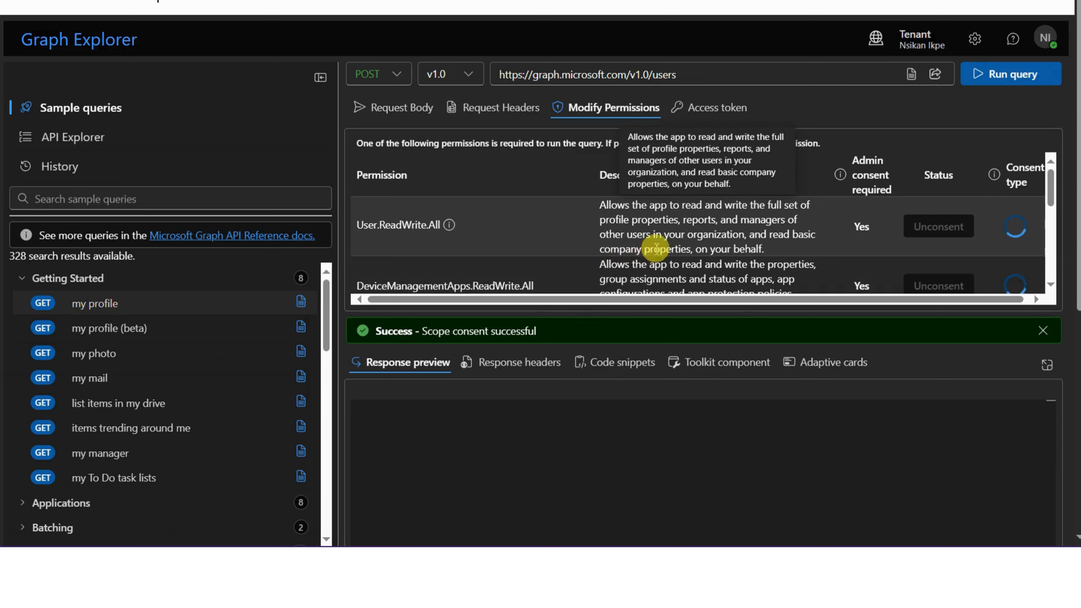
scroll(693, 241, "down", 1)
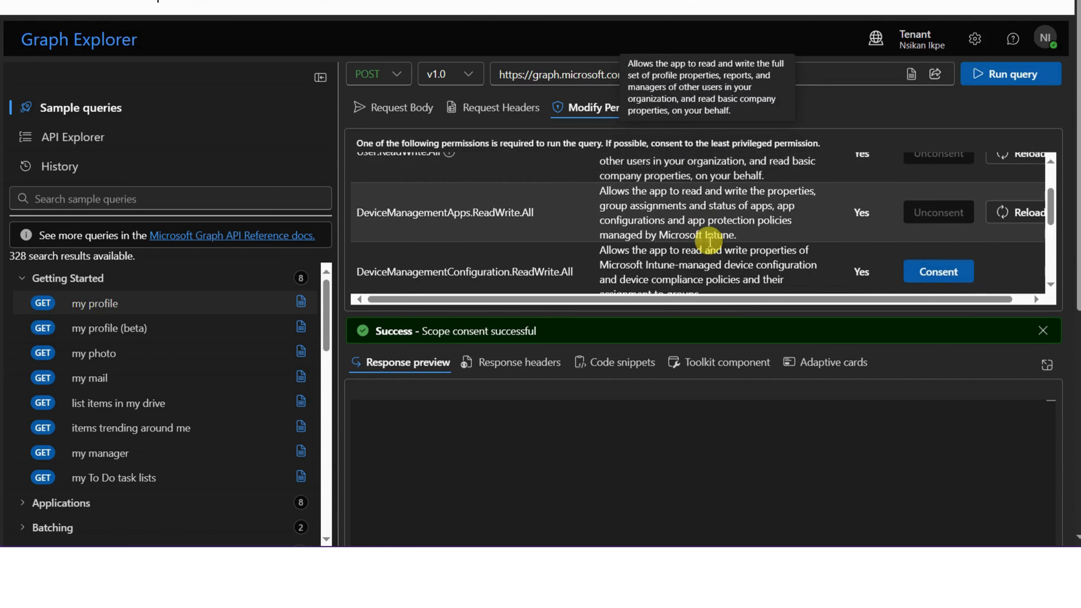
scroll(874, 240, "up", 1)
scroll(899, 222, "down", 5)
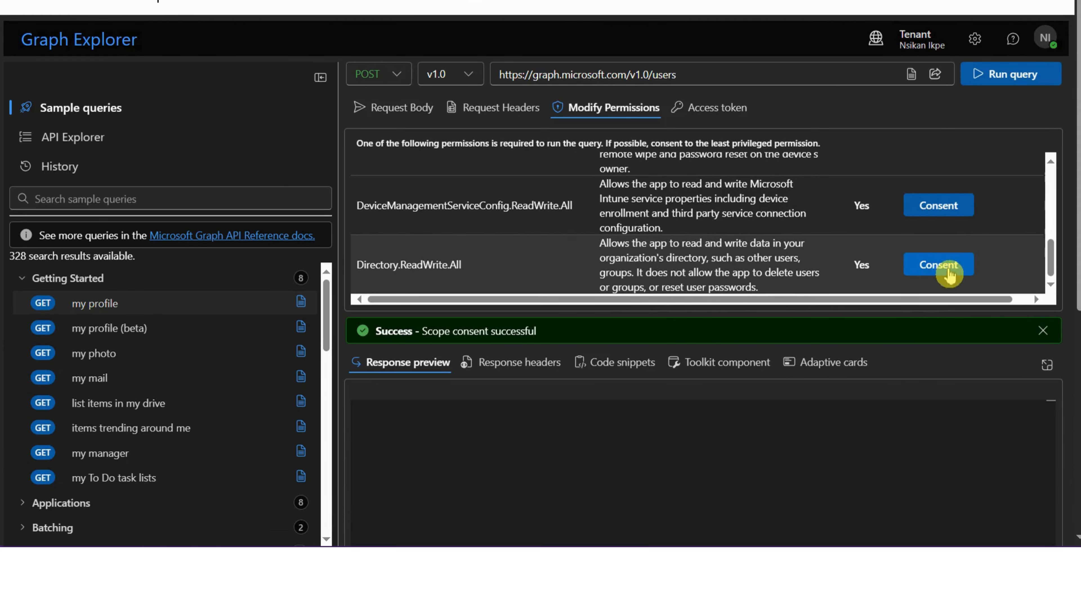
left_click(924, 275)
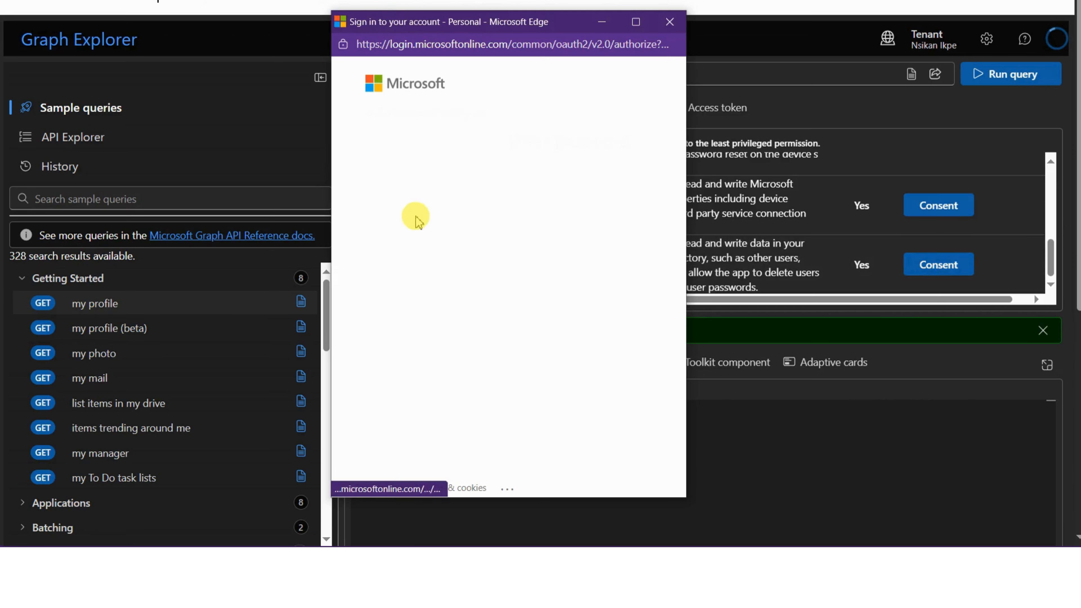
left_click(610, 269)
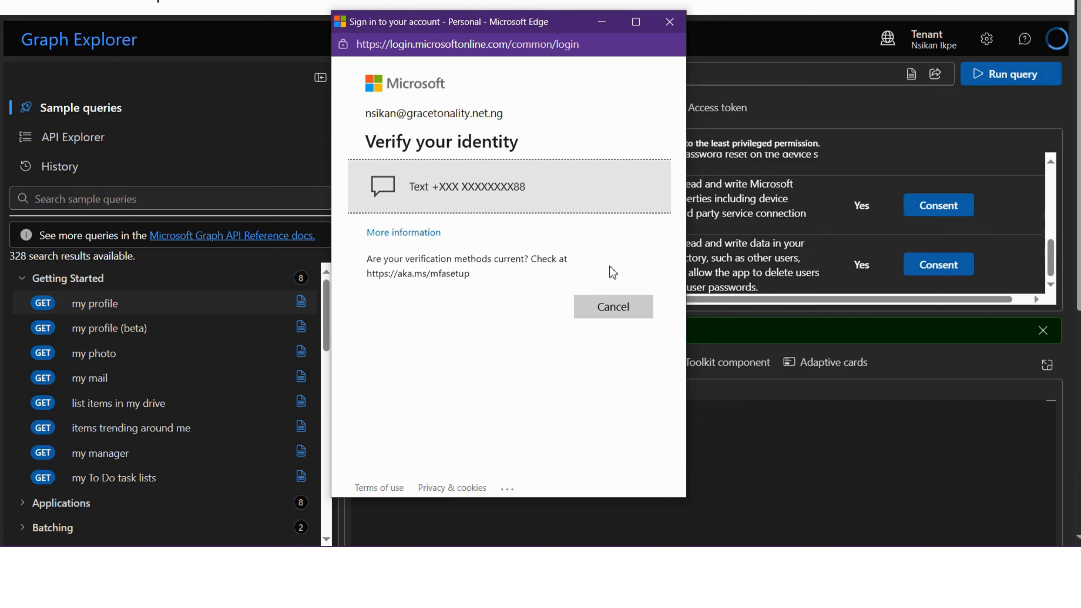
left_click(516, 208)
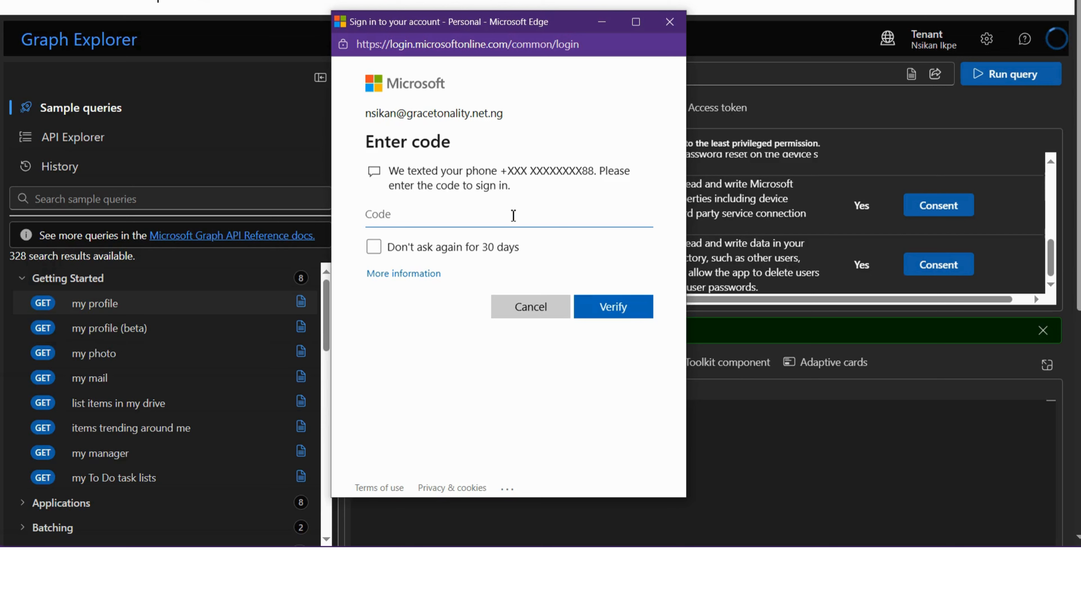
left_click(510, 217)
left_click(507, 223)
key("Return")
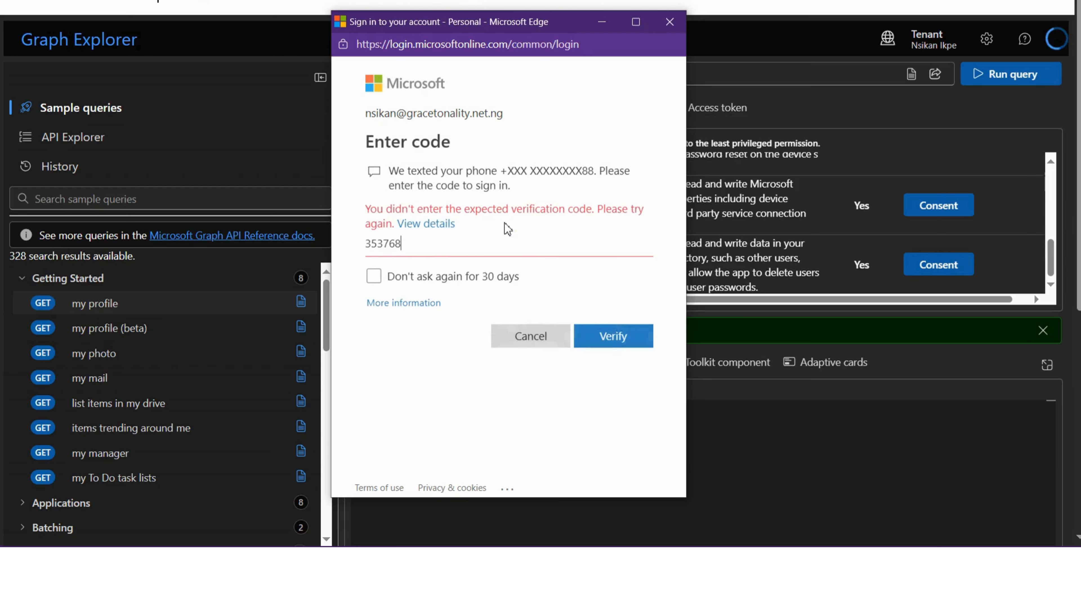
key("BackSpace")
key("BackSpace")
key("BackSpace")
key("BackSpace")
key("BackSpace")
key("BackSpace")
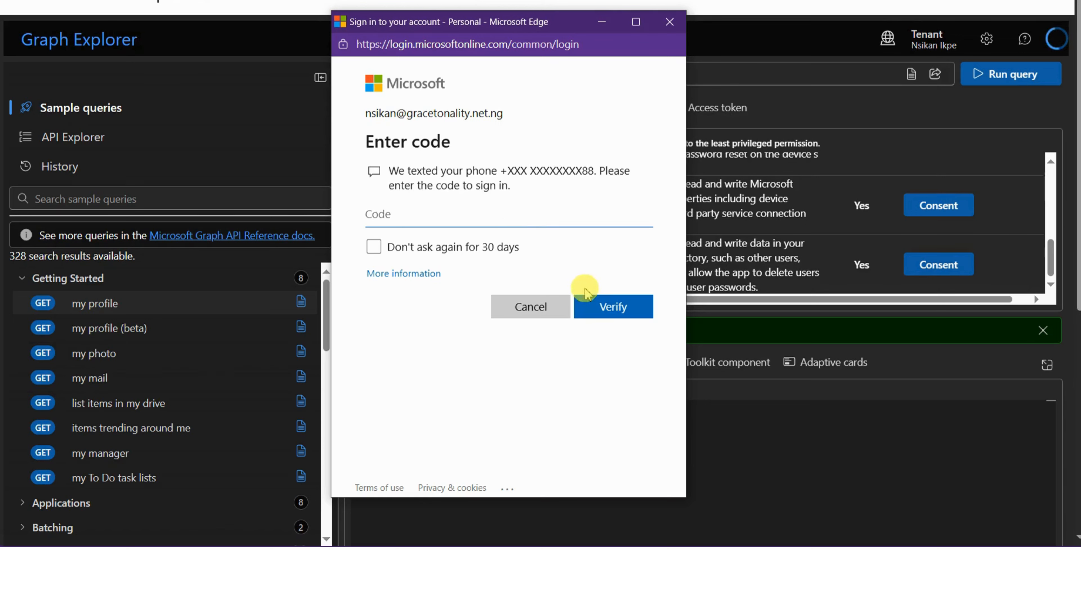
- Restart sign-in using another account with the saved e-mail and password
left_click(528, 310)
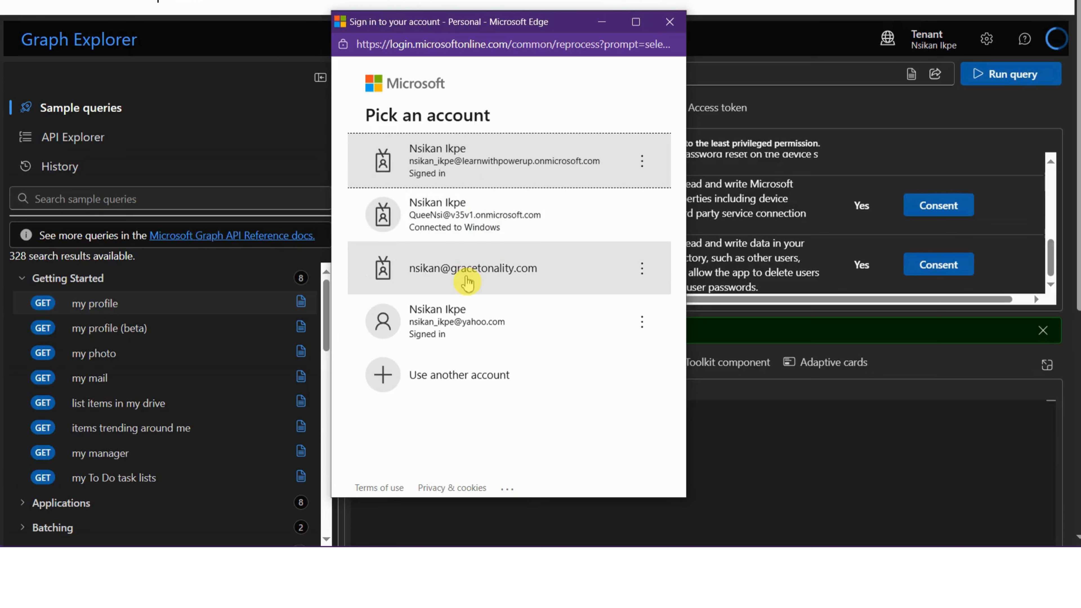
left_click(472, 377)
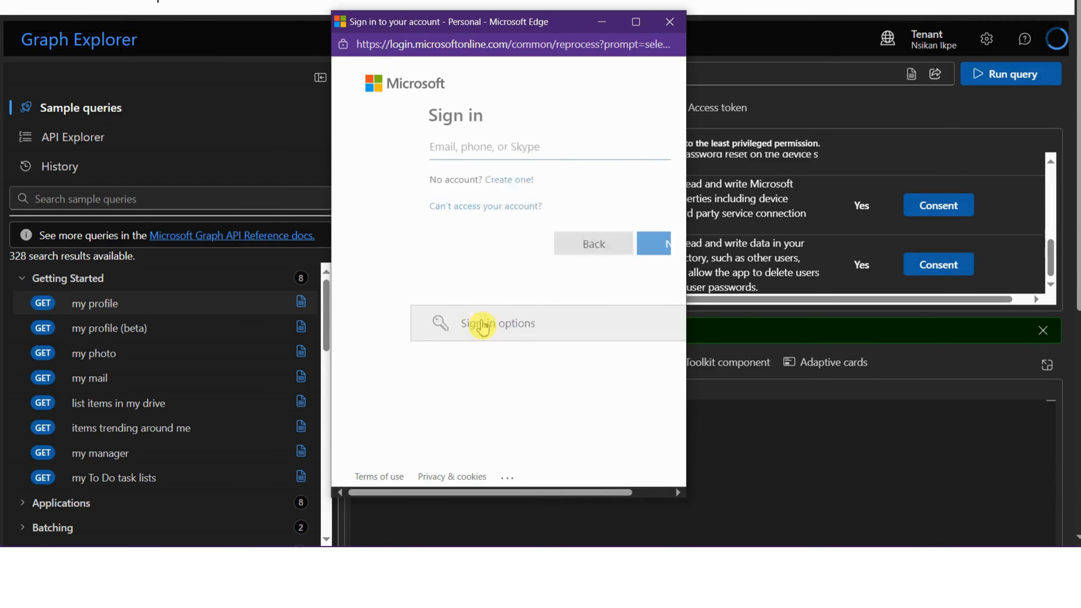
left_click(458, 200)
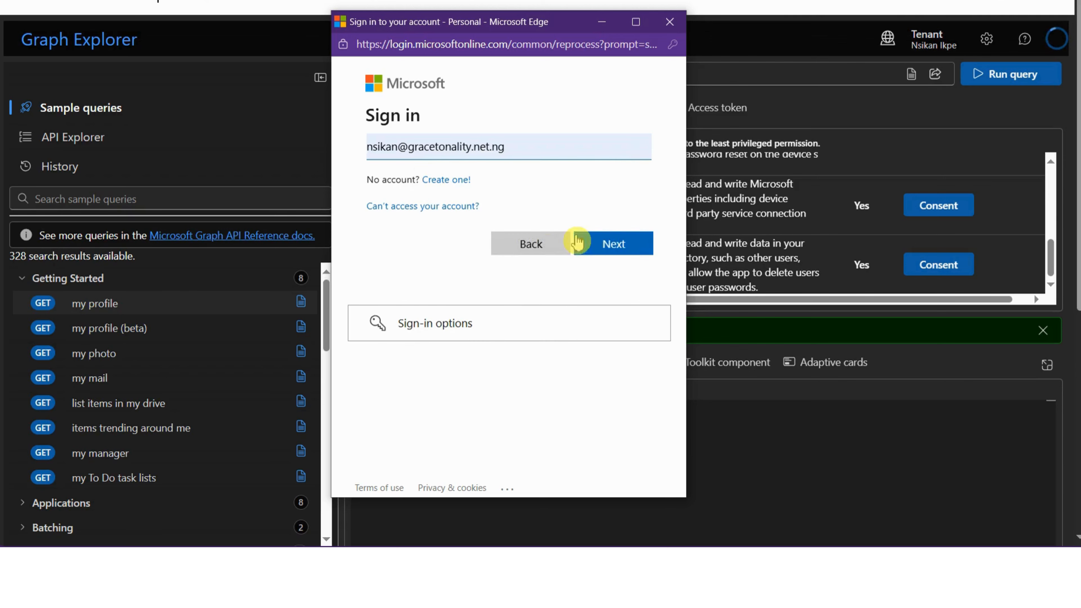
left_click(607, 251)
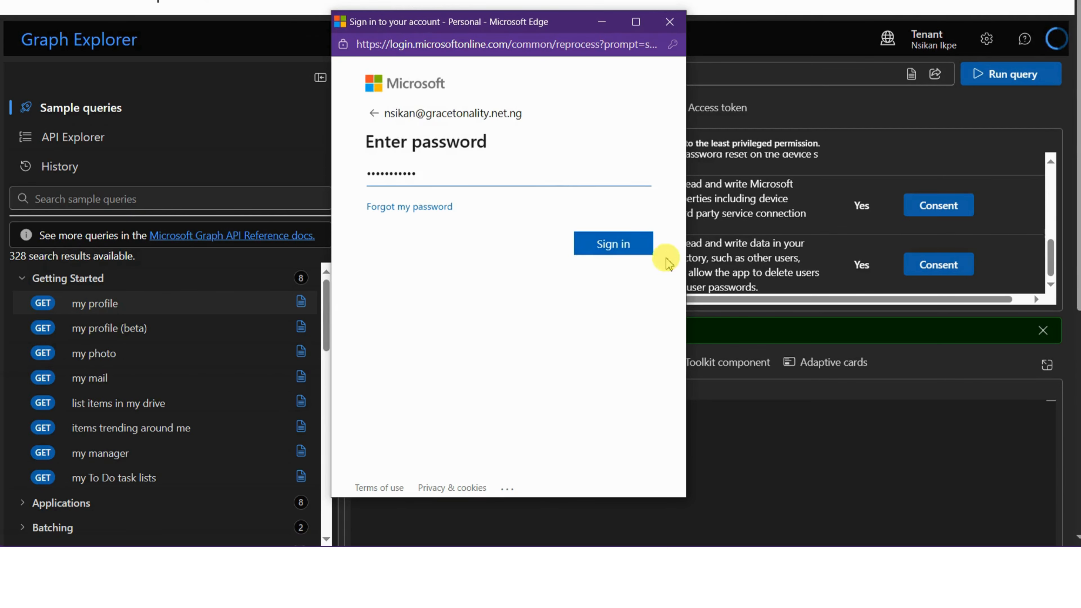
left_click(625, 246)
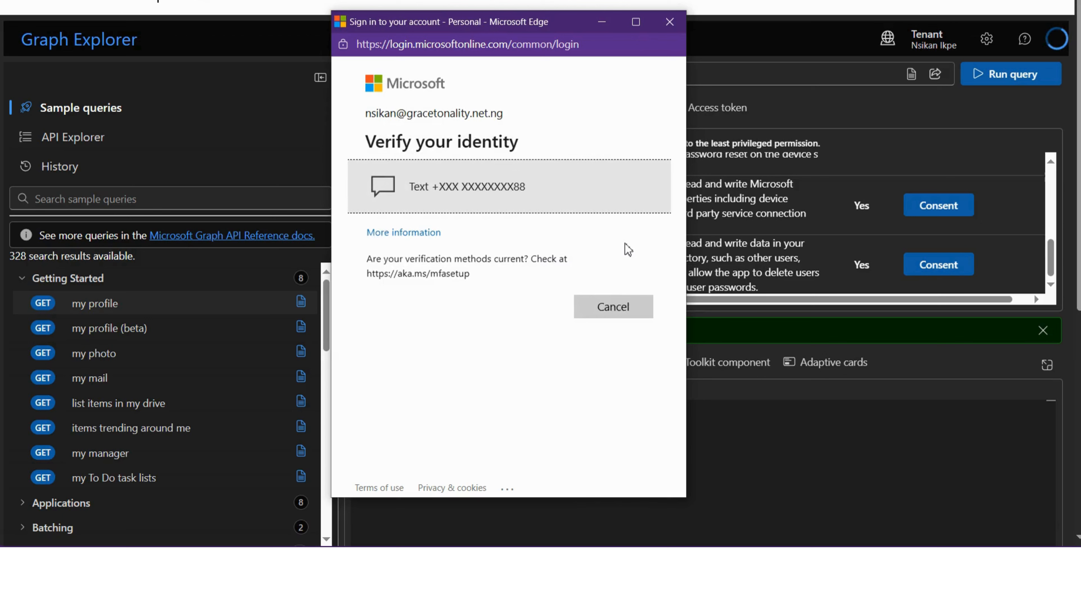
- Verify with a new texted code and accept Directory.ReadWrite.All consent for the organization
left_click(566, 194)
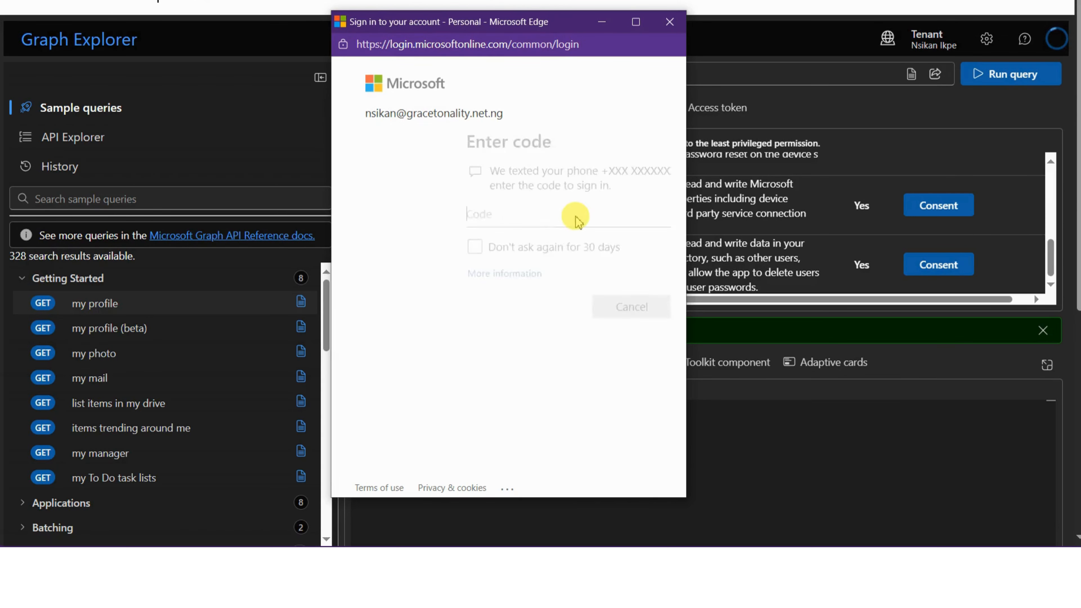
left_click(579, 219)
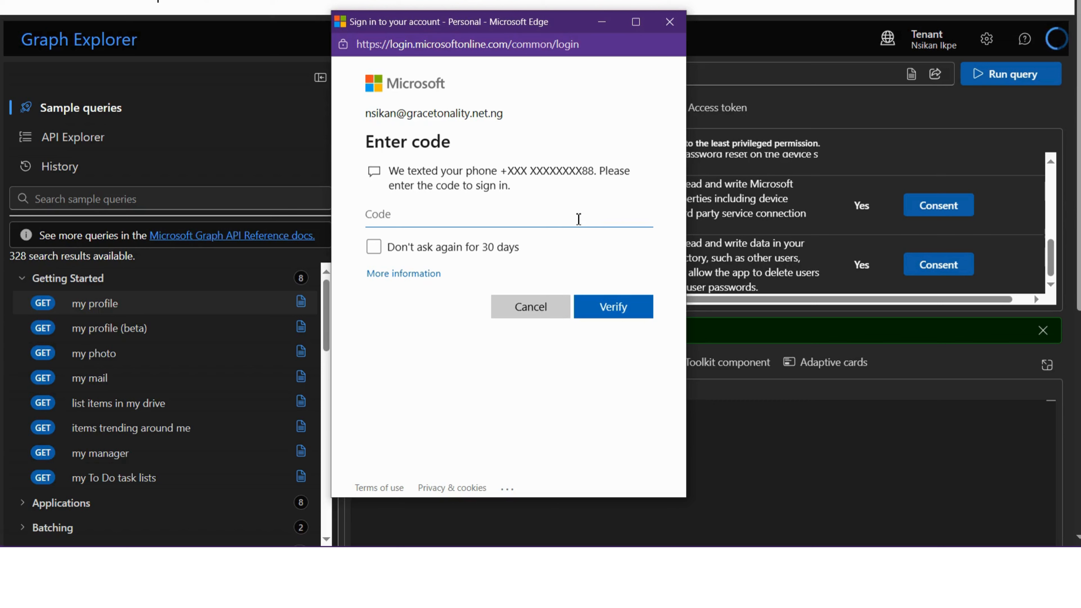
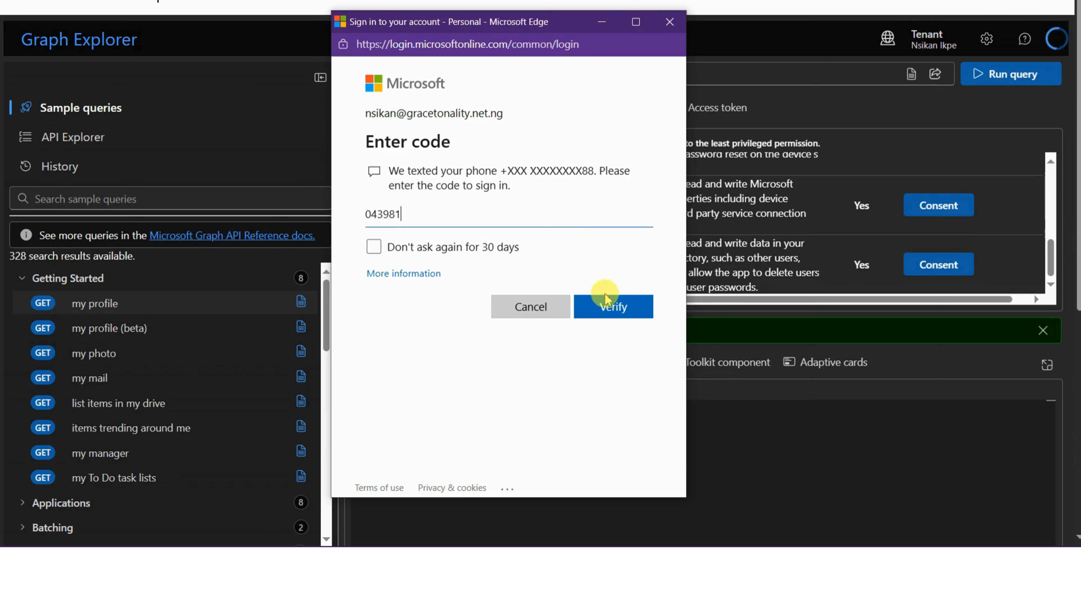
left_click(607, 312)
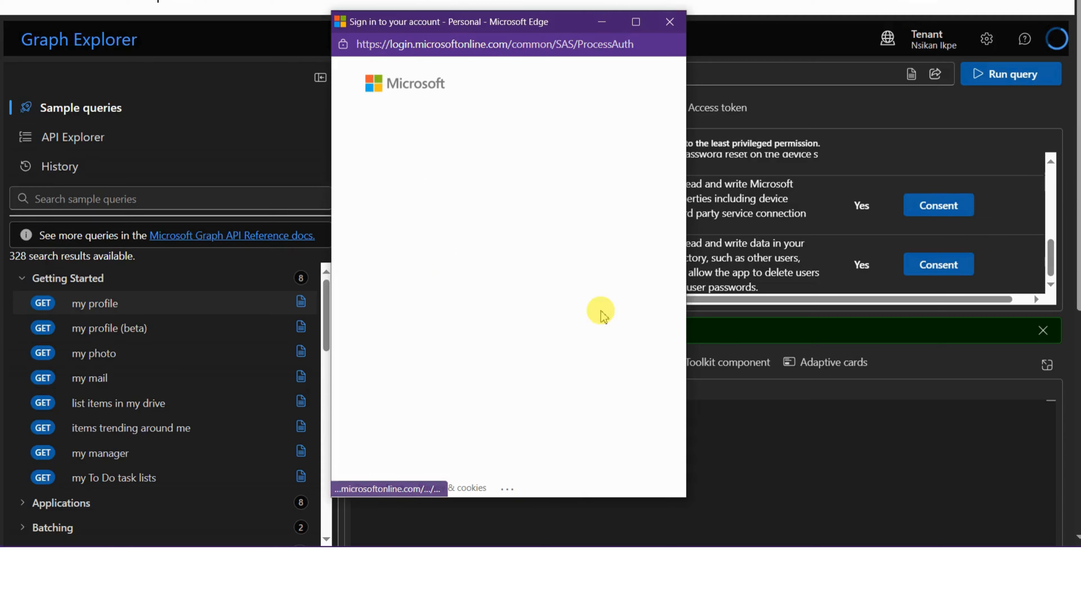
left_click(373, 295)
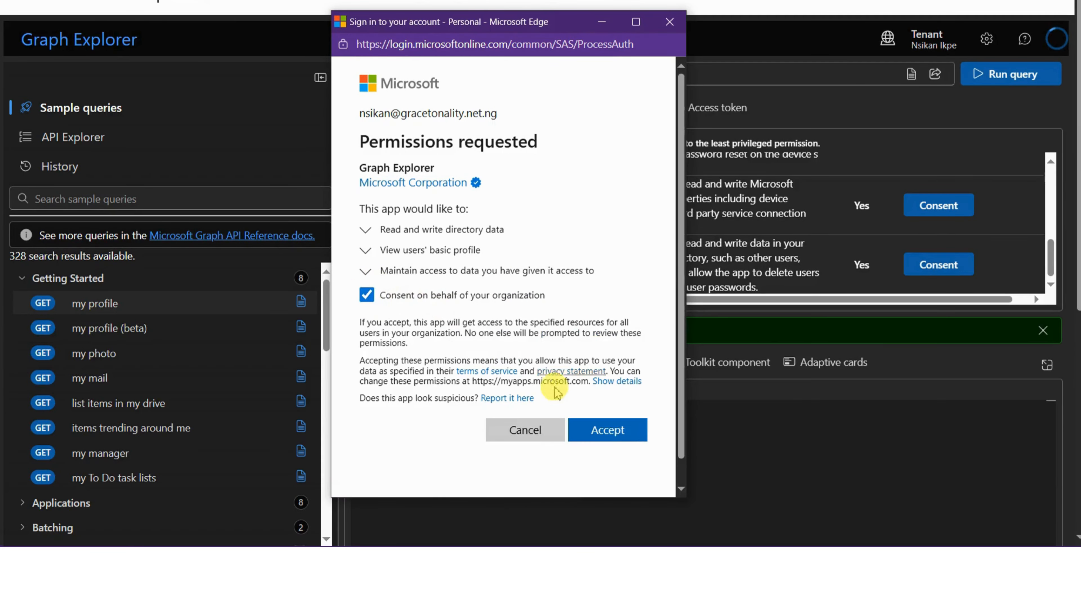
left_click(607, 430)
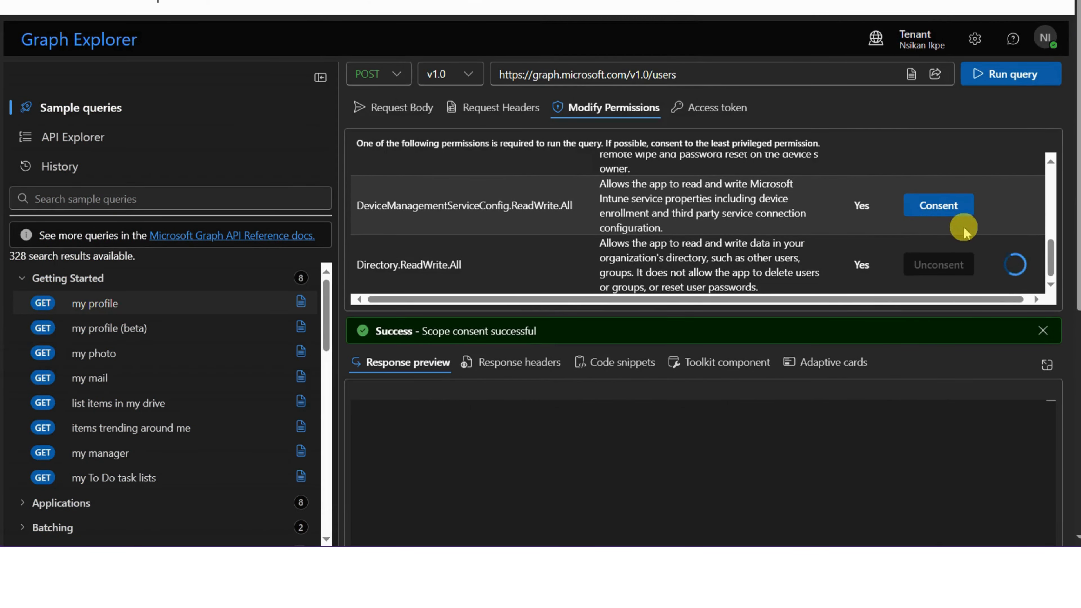
scroll(953, 245, "down", 5)
scroll(951, 232, "up", 5)
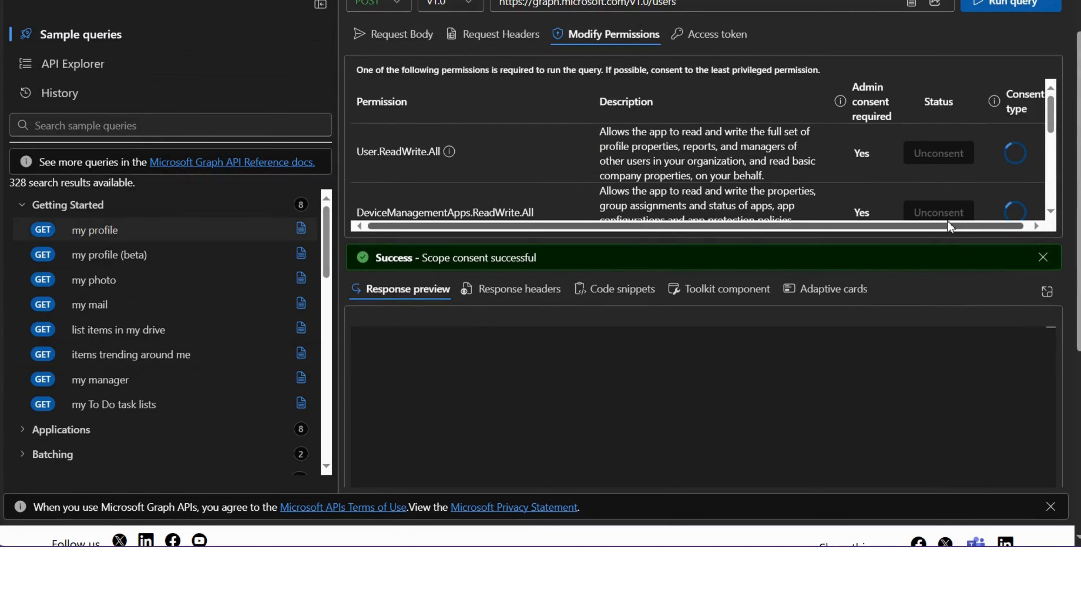
scroll(945, 211, "down", 5)
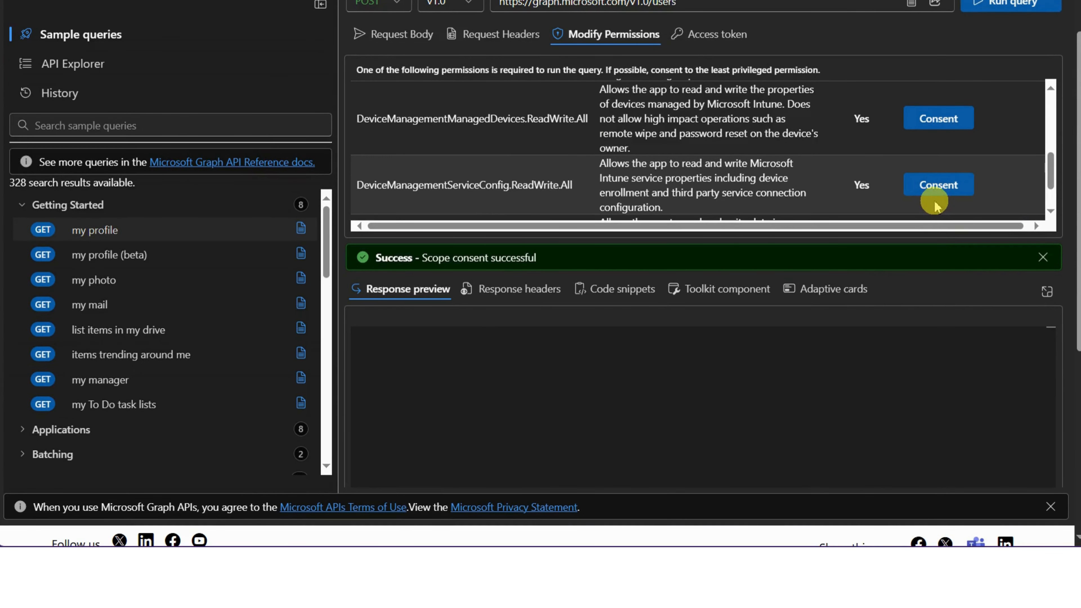
scroll(934, 200, "up", 5)
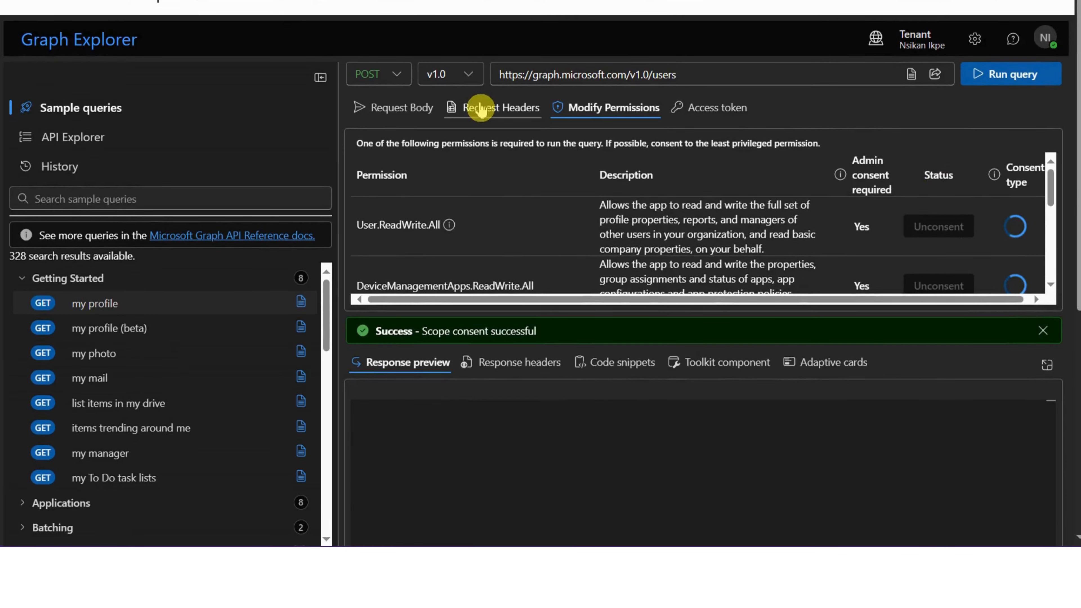
- Start the JSON request body with "accountEnabled": true
left_click(404, 112)
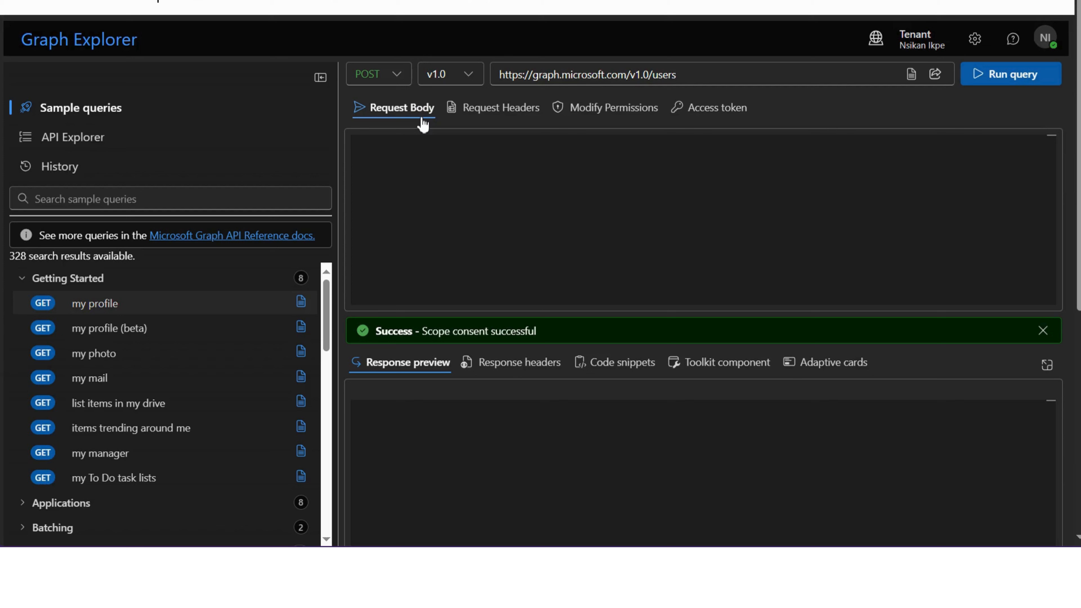
left_click(821, 146)
left_click(822, 147)
type("{}")
type("\"\"")
type("accou")
type("nt")
type("E")
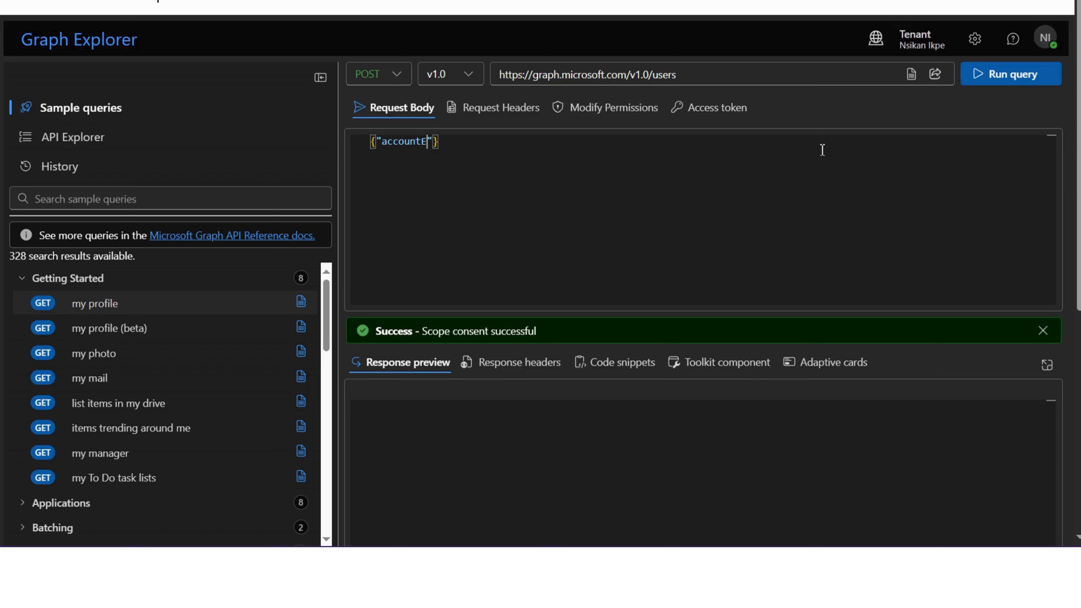
type("nabled")
key("Right")
key("BackSpace")
type(": true")
key("BackSpace")
key("BackSpace")
key("BackSpace")
key("BackSpace")
type("true")
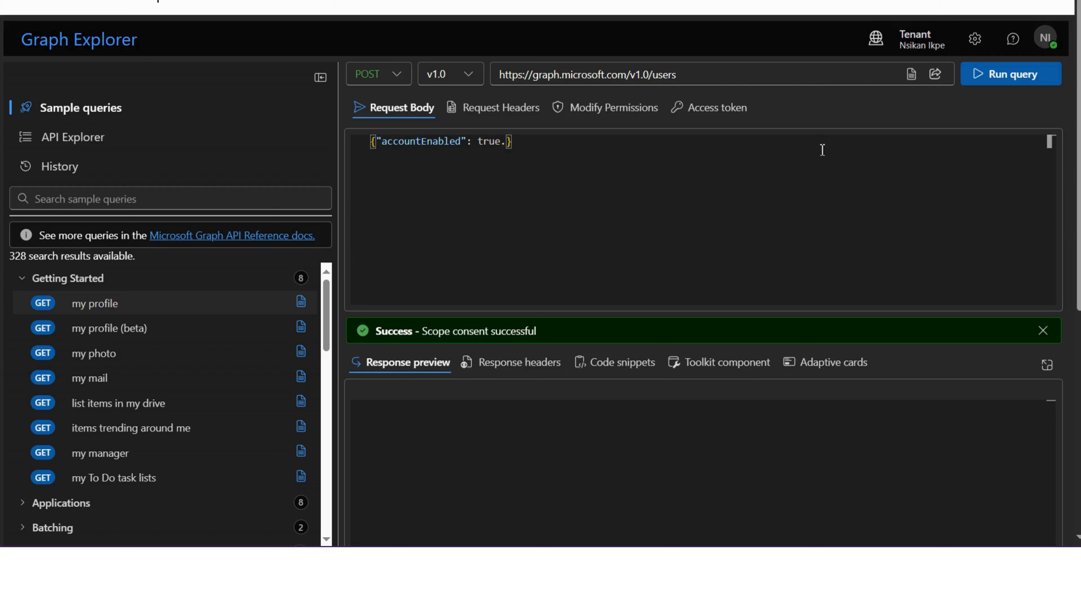
type(",")
- Add "displayName": "Demo User" on a new line of the body
key("Return")
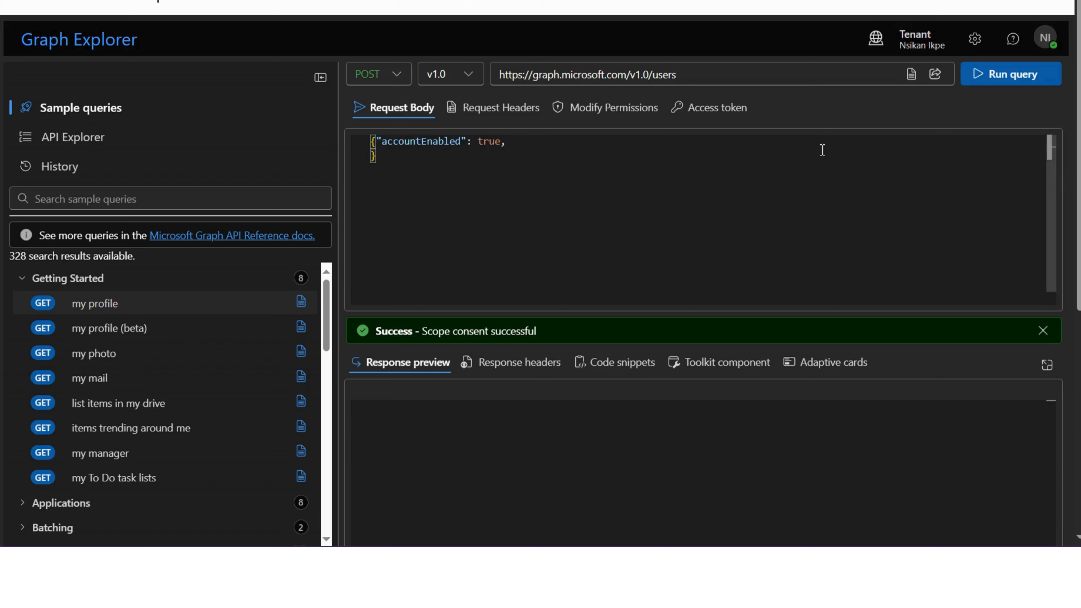
type("\"displayName")
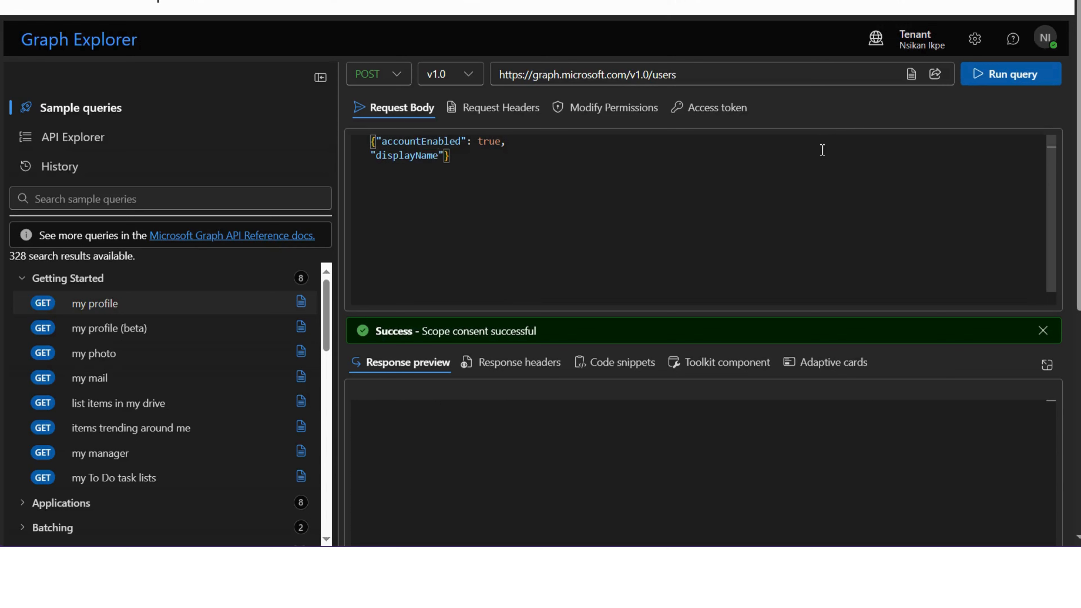
type("\": \"Demo User\"")
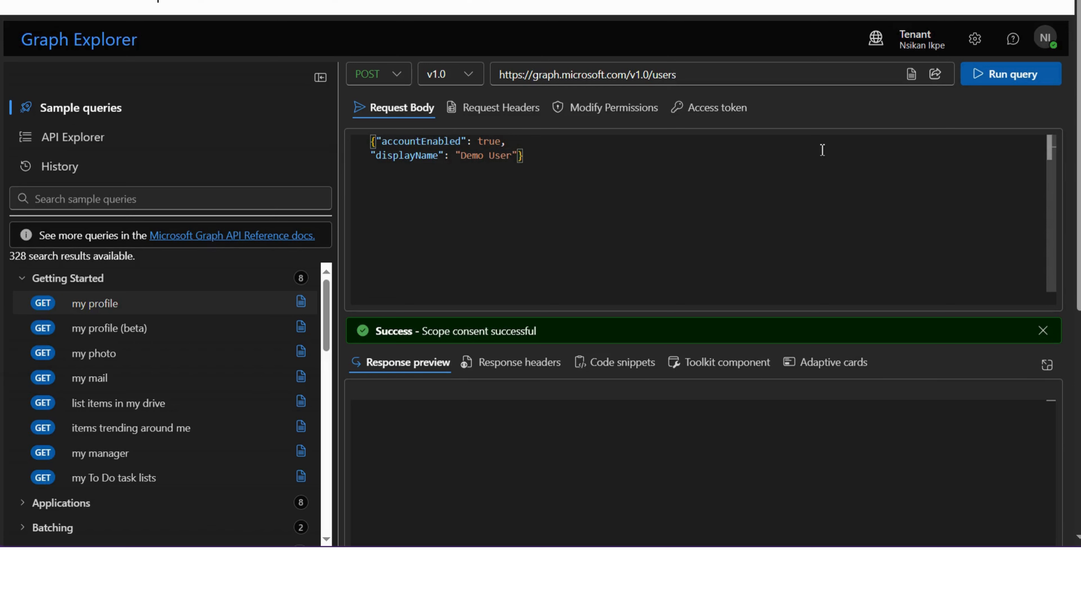
type(",")
key("Return")
- Add "mailNickname": "demouser" to the request body
type("\"mailNick")
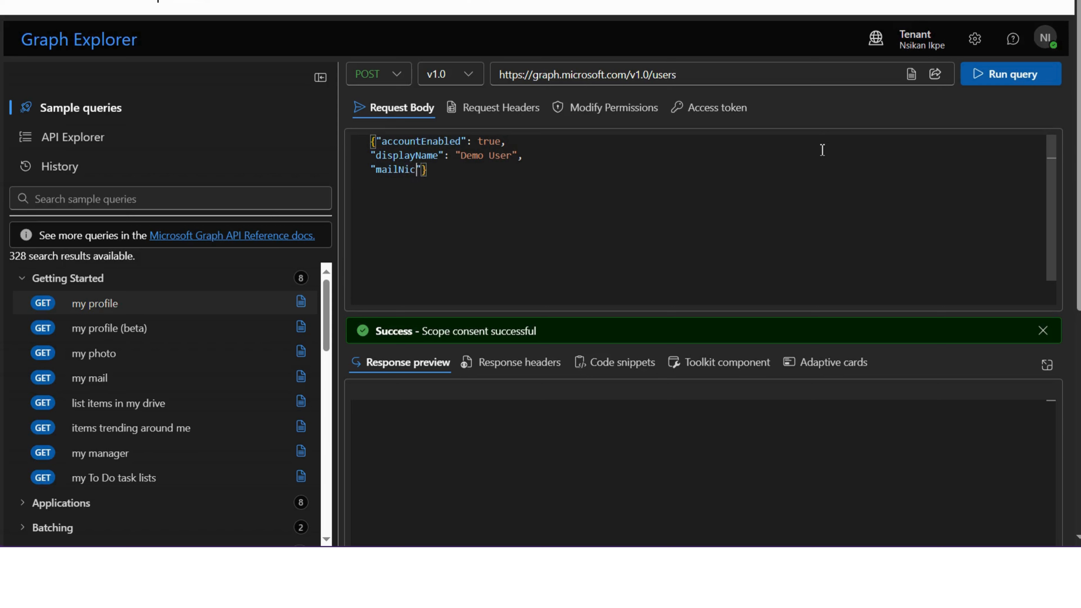
type("name")
type(":")
type("\"demouser")
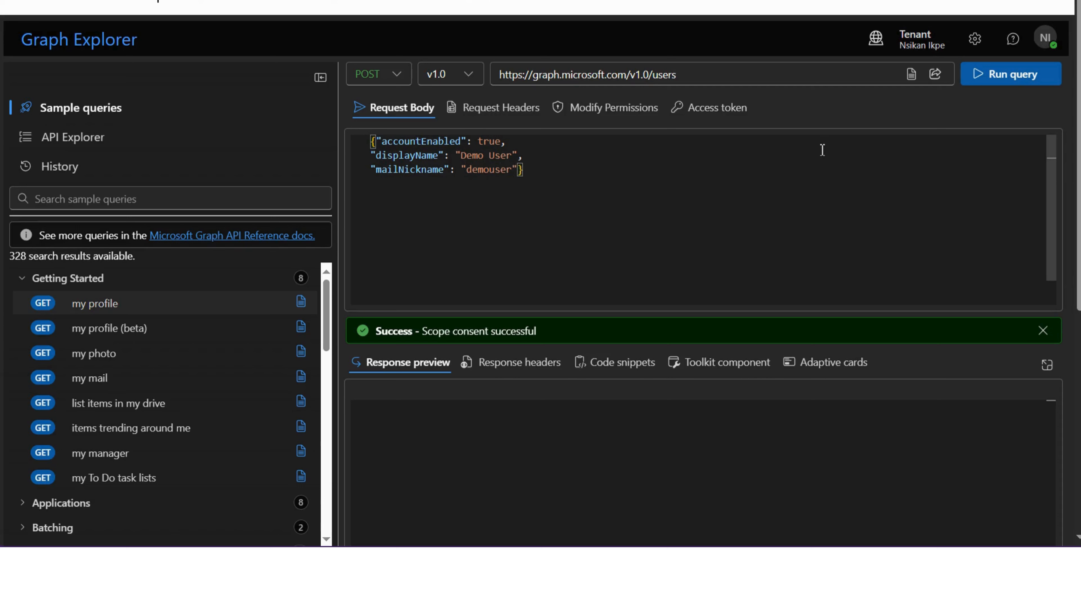
key("Right")
type(",")
key("Return")
- Add the userPrincipalName property with the demo user's domain address
type("\"userPrincipal")
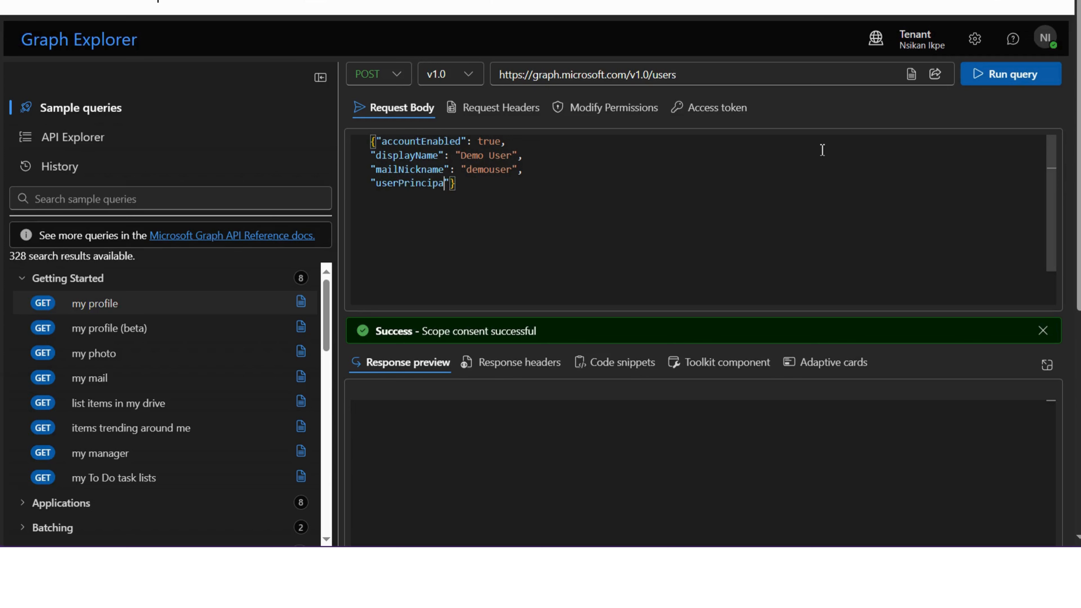
type("Name")
key("Right")
type(":")
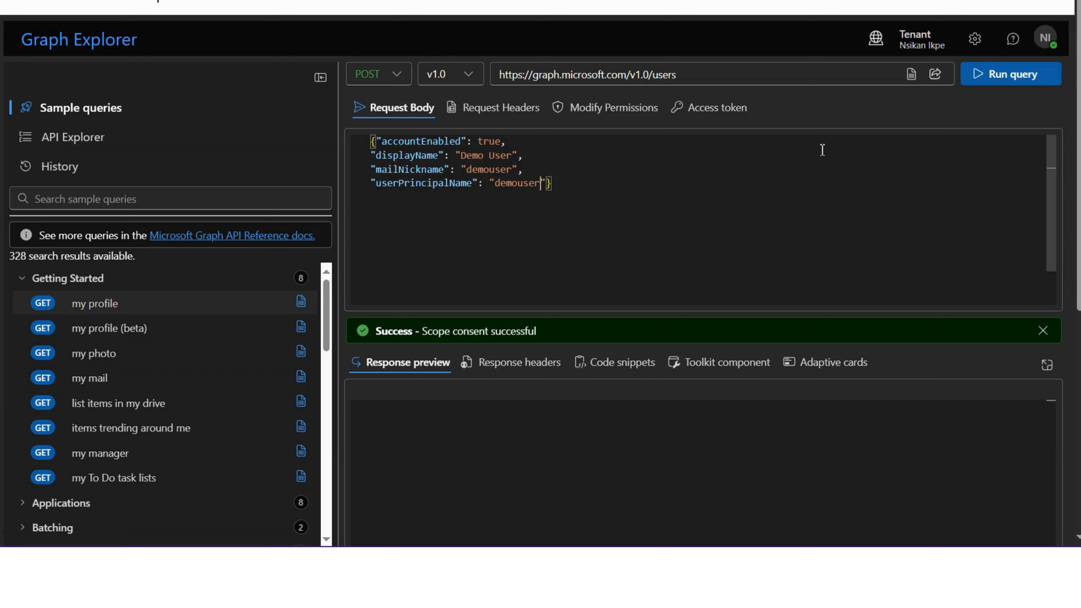
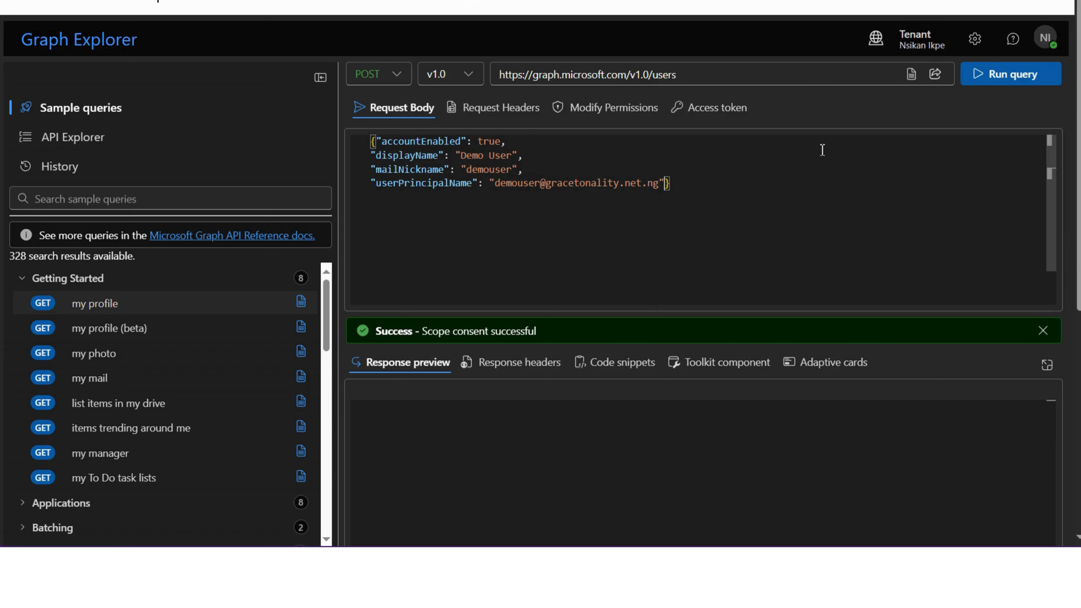
type(",")
key("Return")
- Add a passwordProfile with forceChangePasswordNextSignIn true and an initial password
type("\"passw")
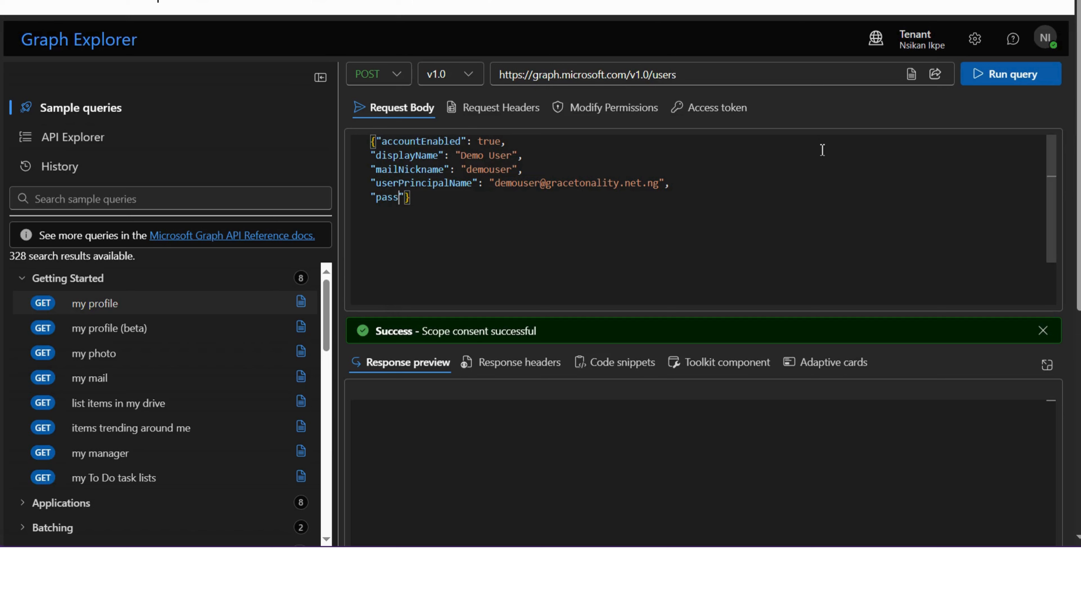
type("ord")
type("Profiles")
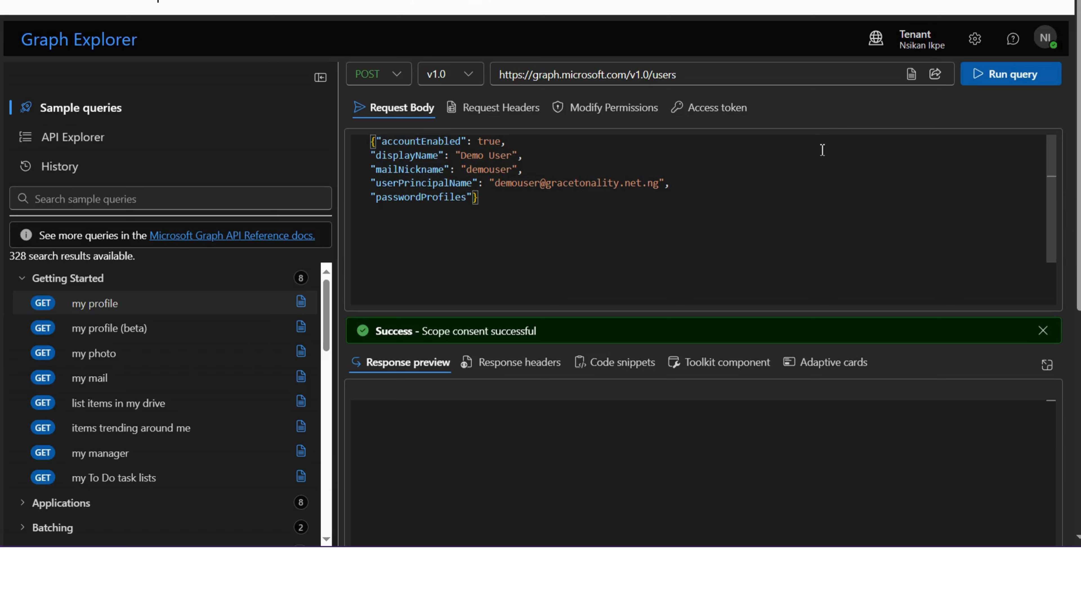
key("BackSpace")
type(": {\"forceChange")
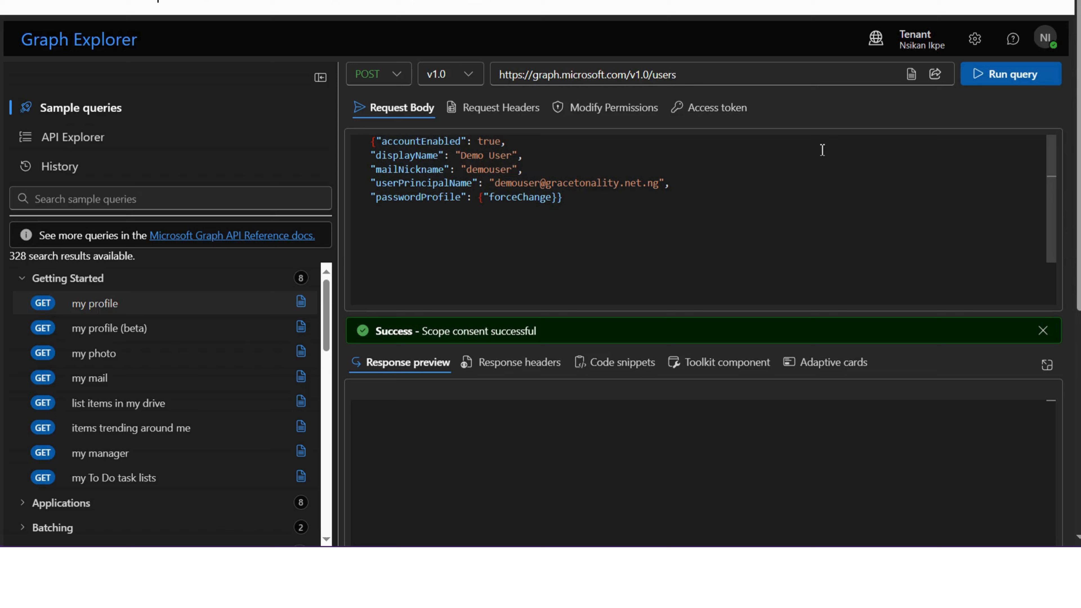
type("\"")
type("t")
key("BackSpace")
type("PasswordNextS")
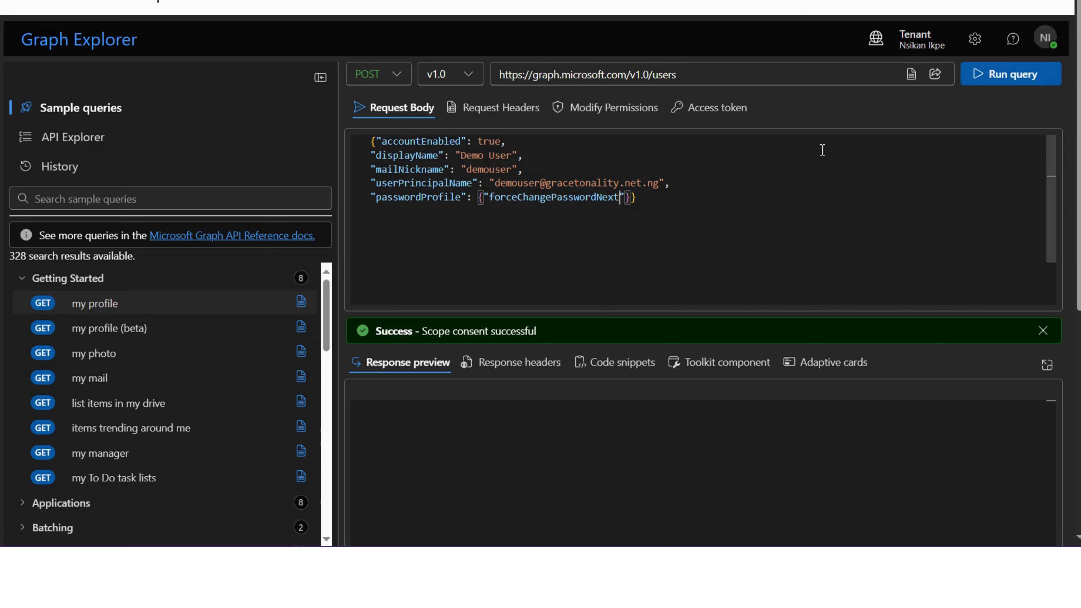
type("ignIn")
type("\": true")
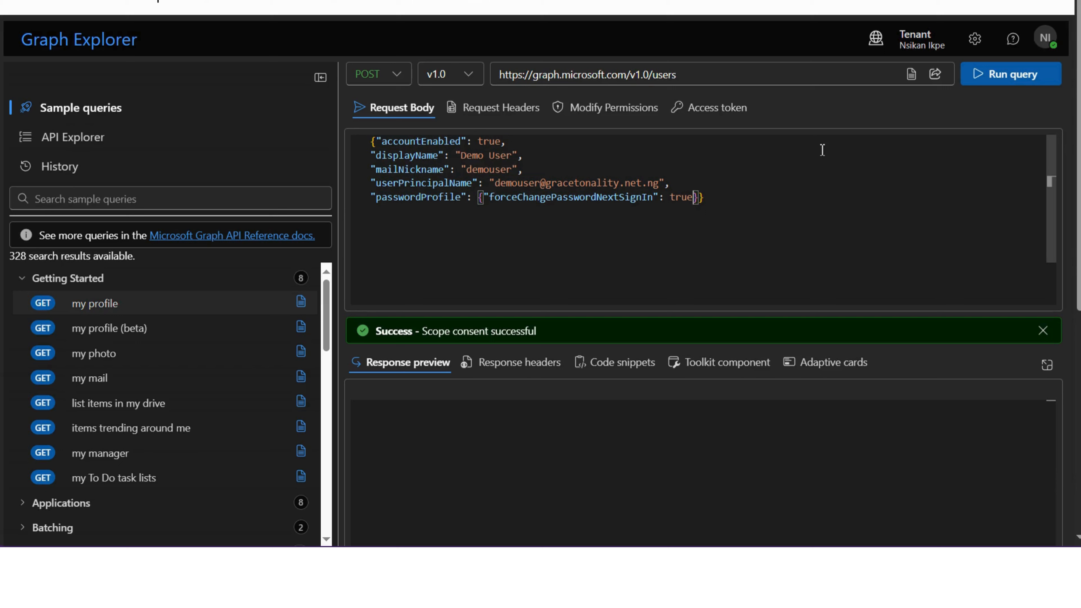
type(",")
key("Return")
type("\"pass")
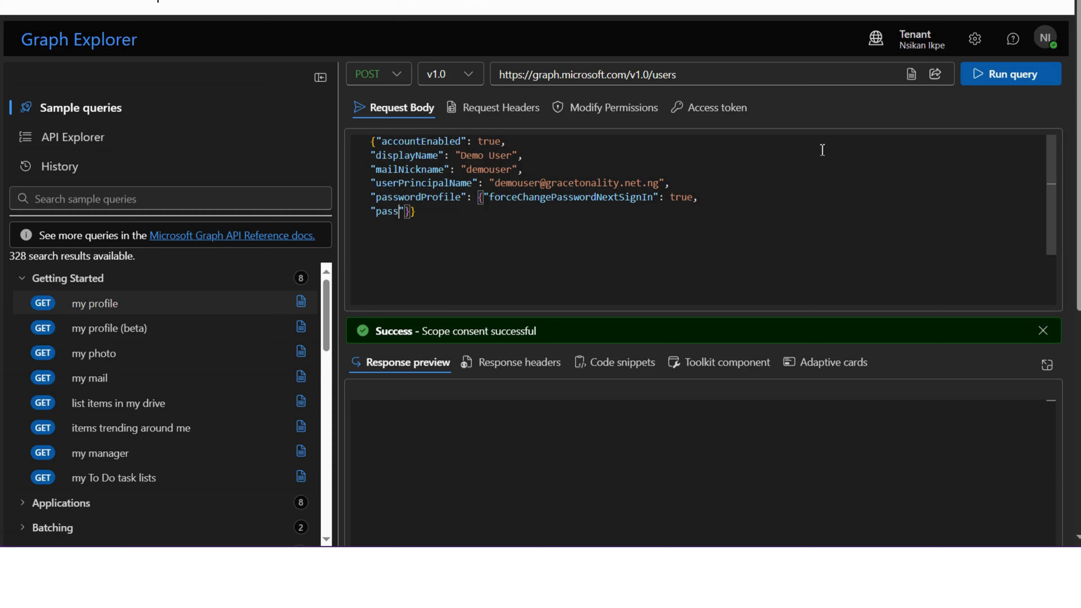
type("word\"")
type(": ")
type("\"")
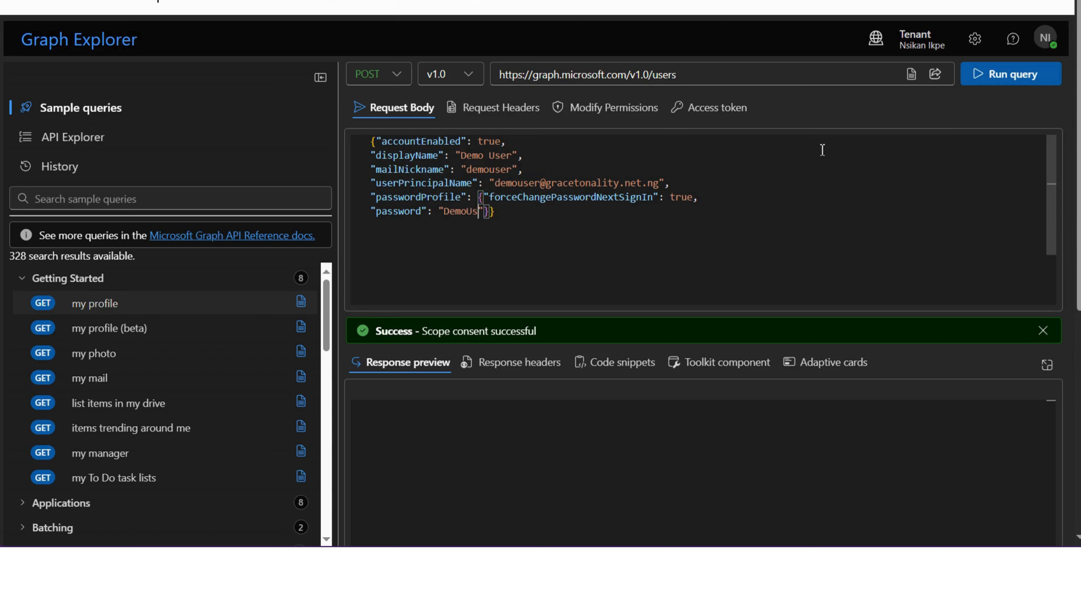
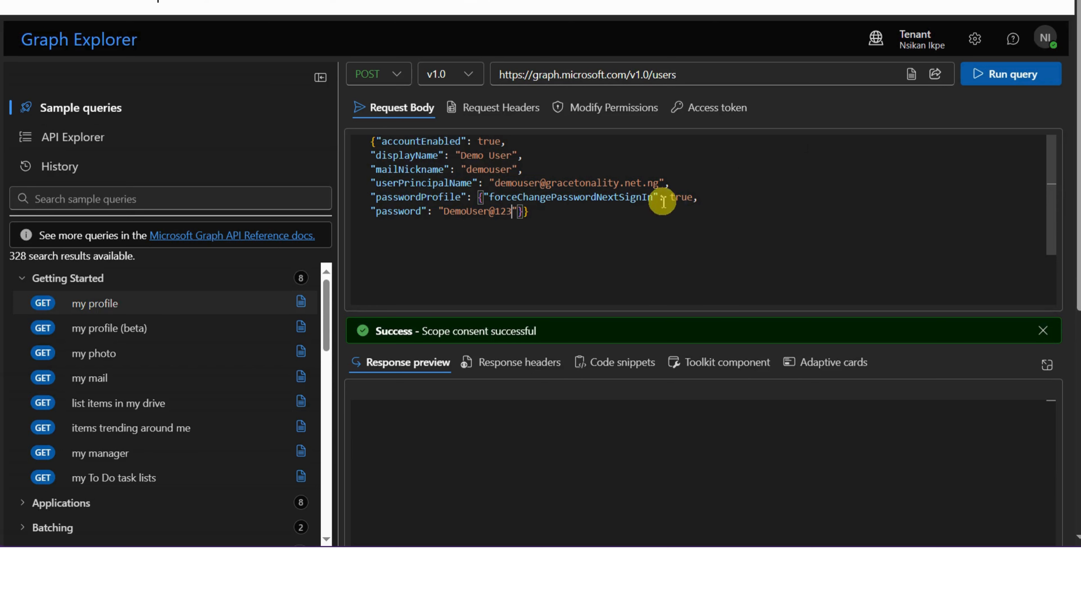
- Run the POST request and read the 400 PasswordShouldNotContainUpn error
left_click(608, 227)
left_click_drag(609, 227, 367, 140)
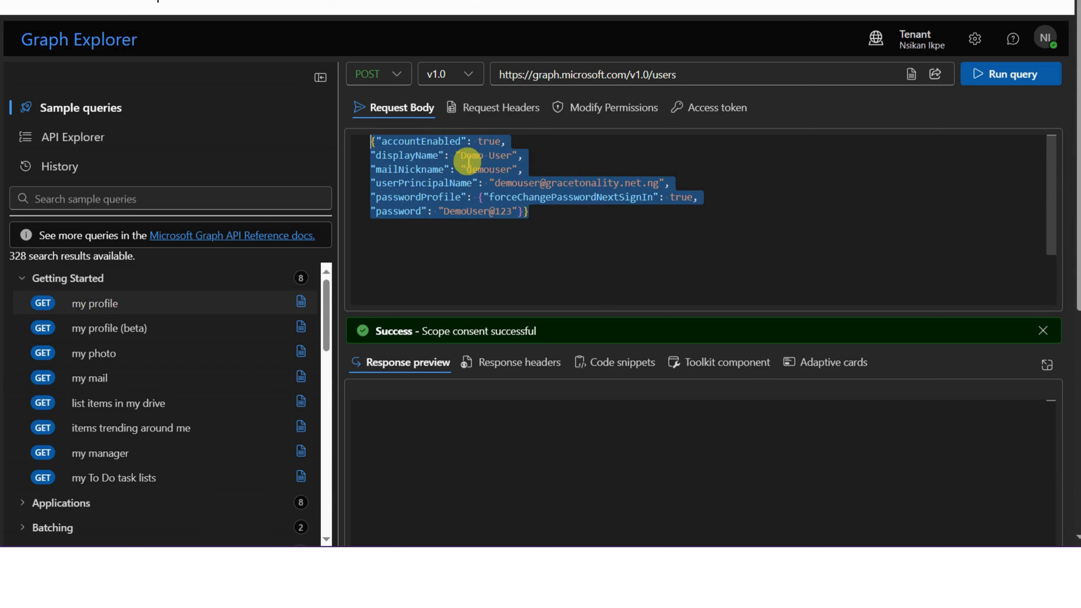
left_click(1012, 81)
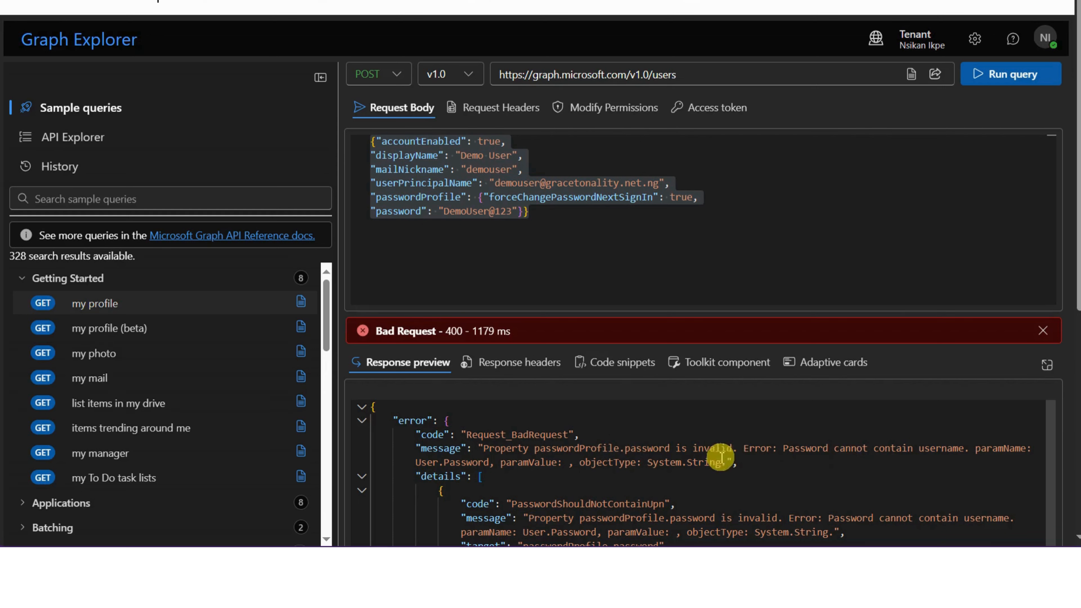
scroll(698, 443, "down", 1)
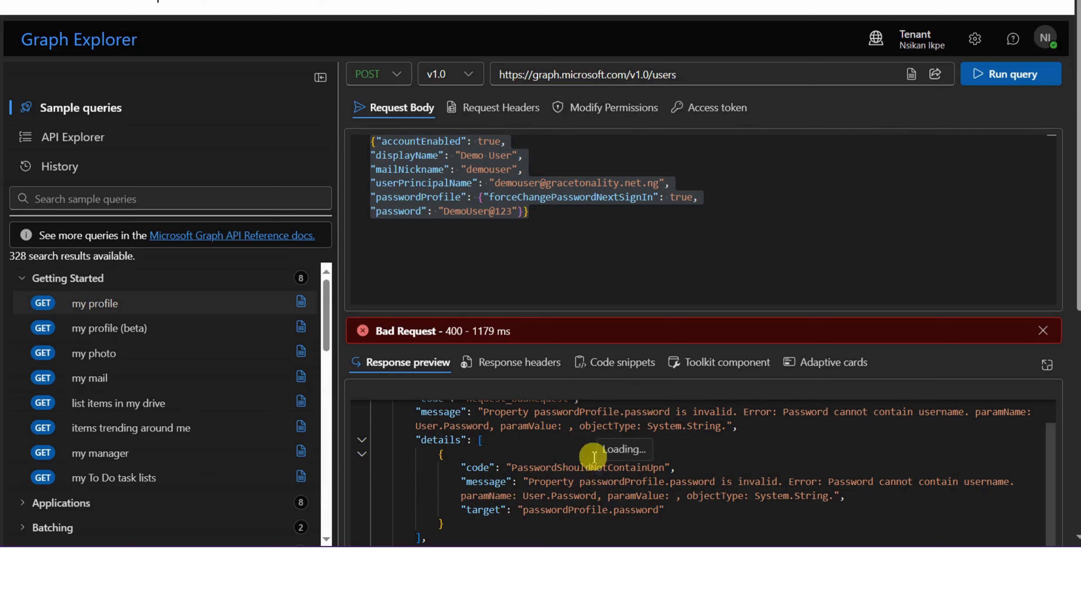
scroll(587, 426, "up", 1)
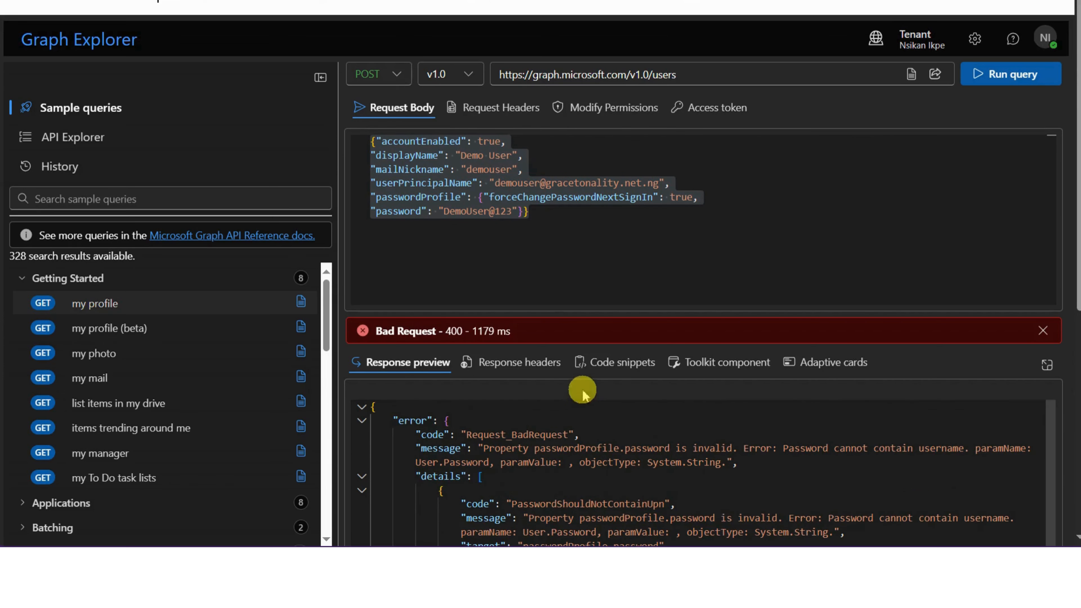
- Replace the username portion of the password with a different word
double_click(492, 216)
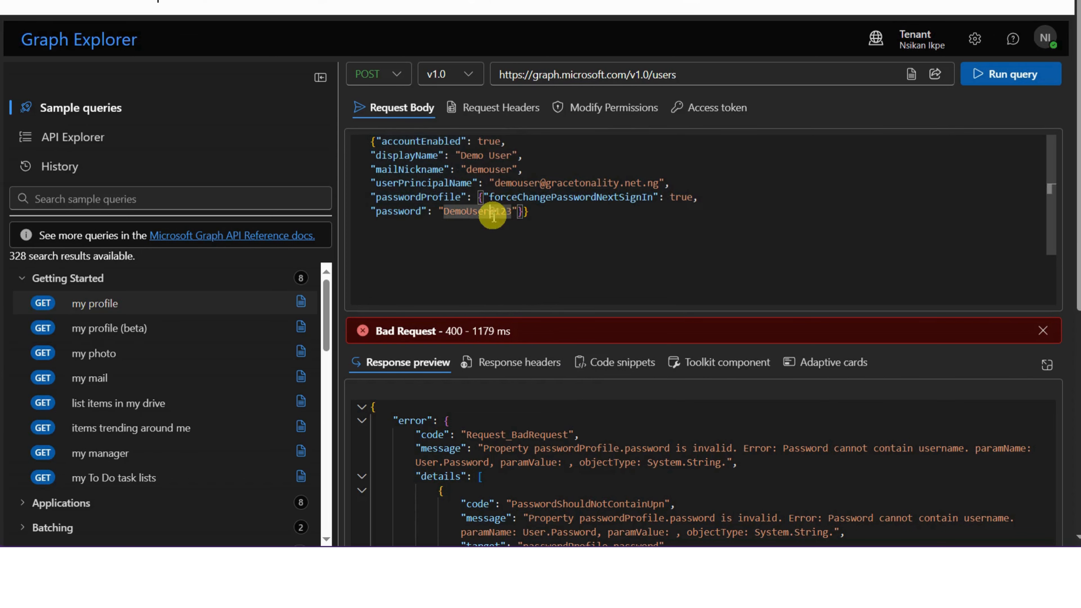
key("BackSpace")
key("BackSpace")
key("BackSpace")
key("BackSpace")
key("BackSpace")
key("BackSpace")
key("BackSpace")
key("BackSpace")
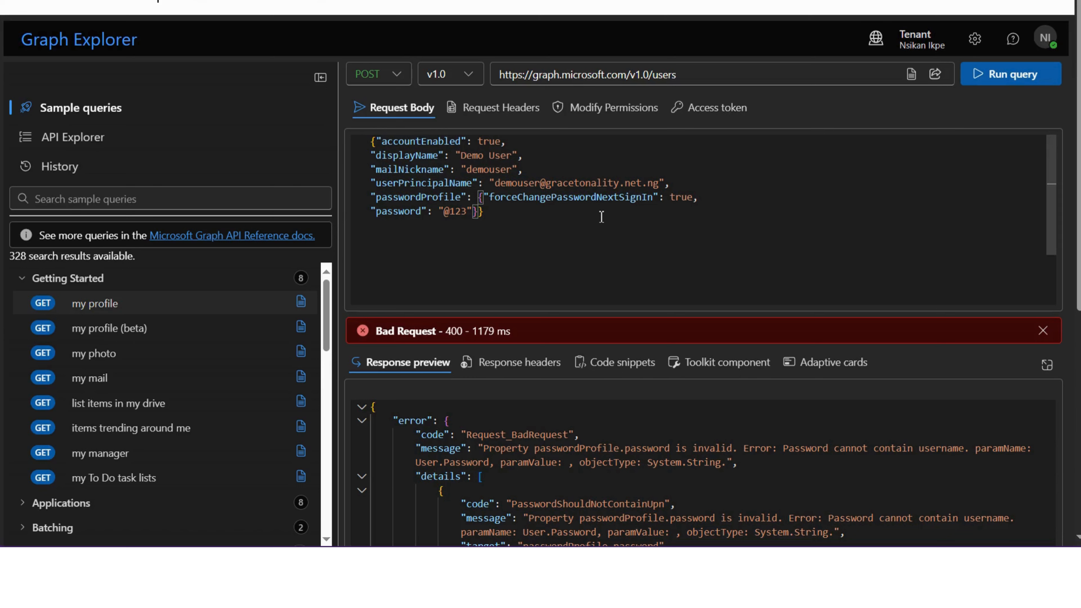
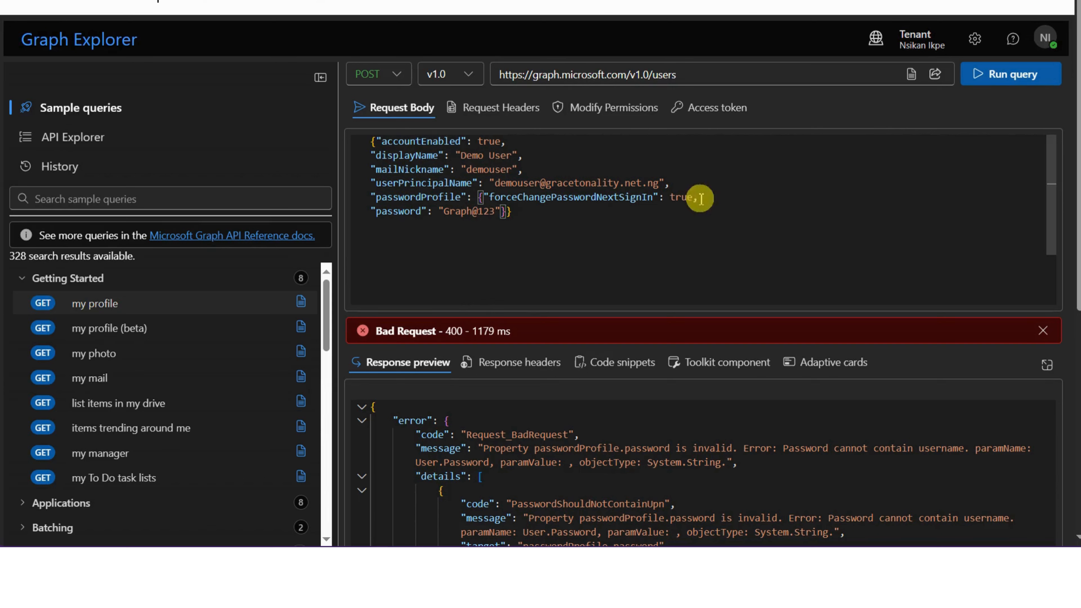
- Rerun the POST and review the 201 Created response for Demo User
left_click(984, 72)
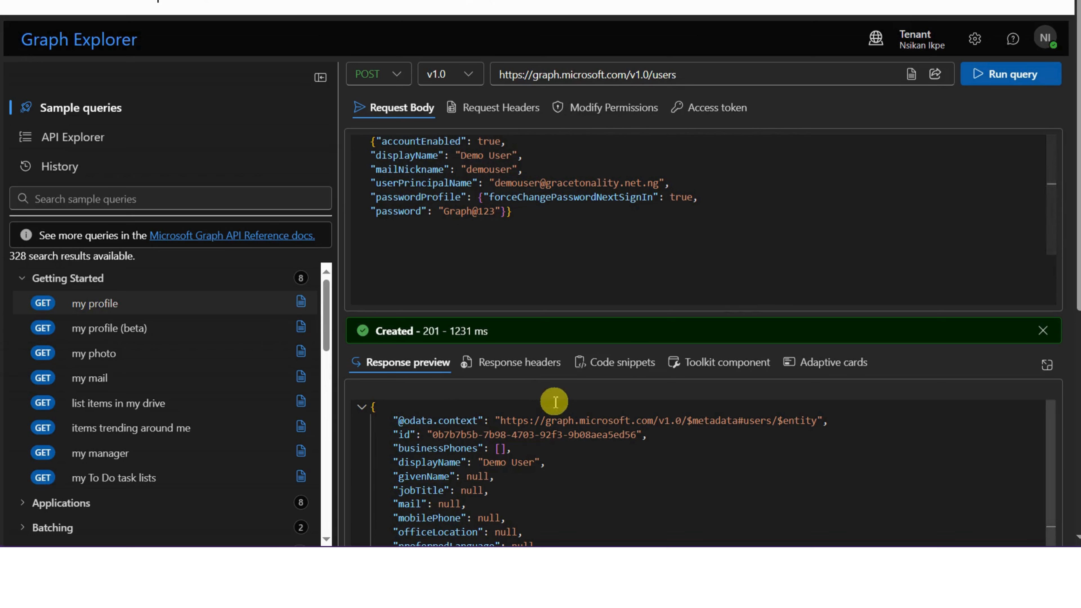
scroll(556, 257, "down", 1)
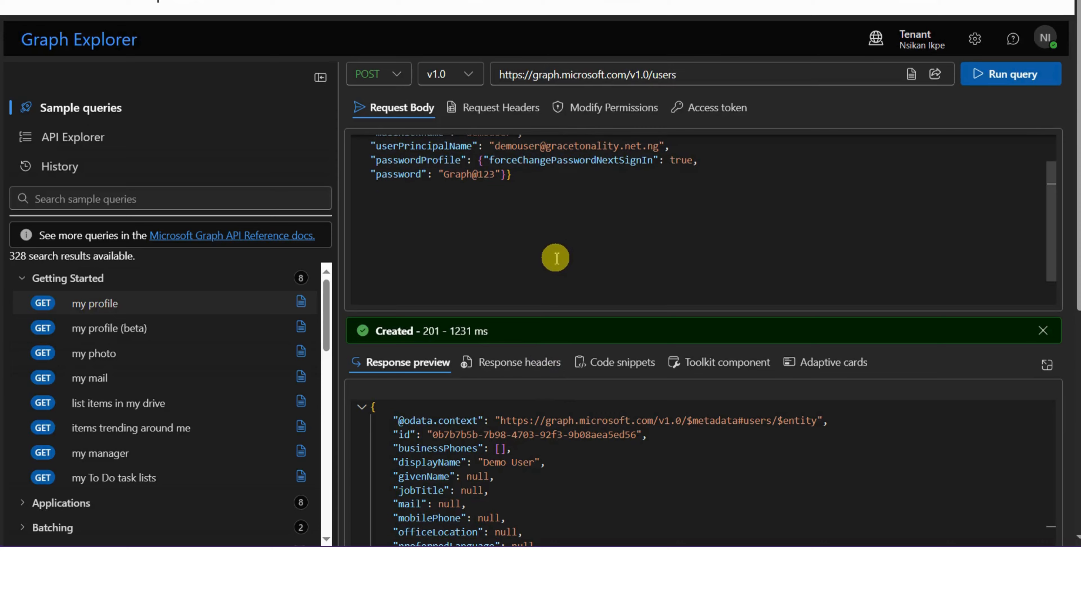
scroll(555, 257, "down", 1)
scroll(547, 386, "down", 5)
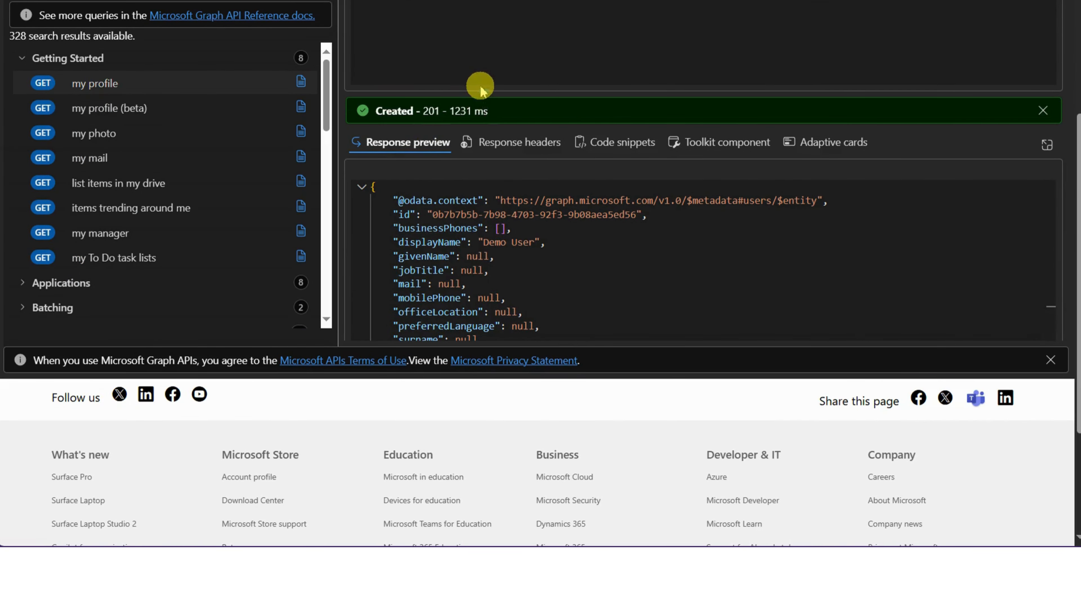
scroll(479, 85, "up", 6)
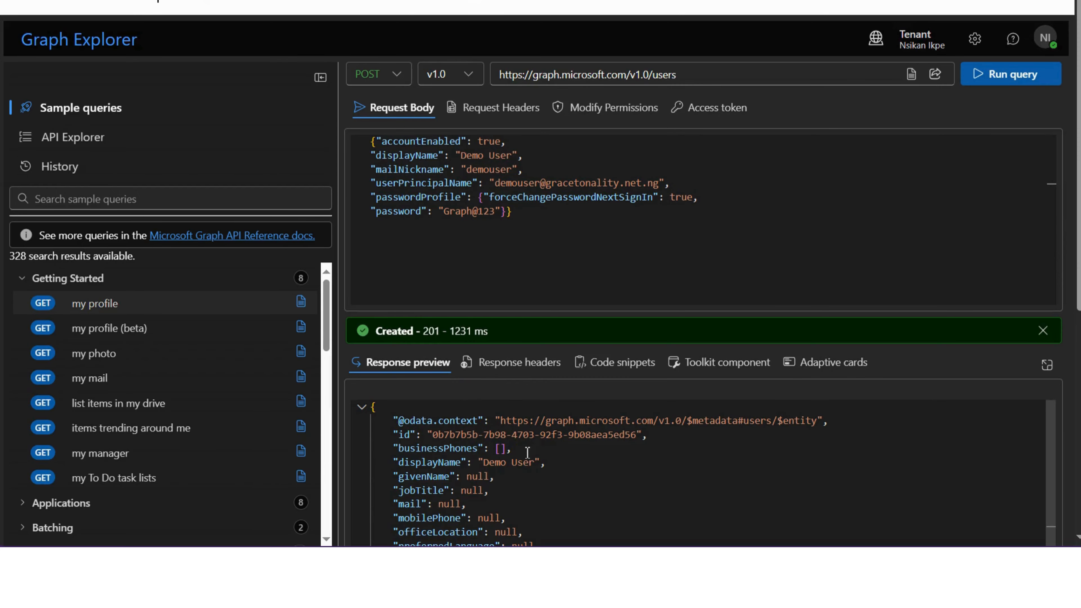
- Go to the admin center's Active users page and refresh the list
mouse_move(2, 170)
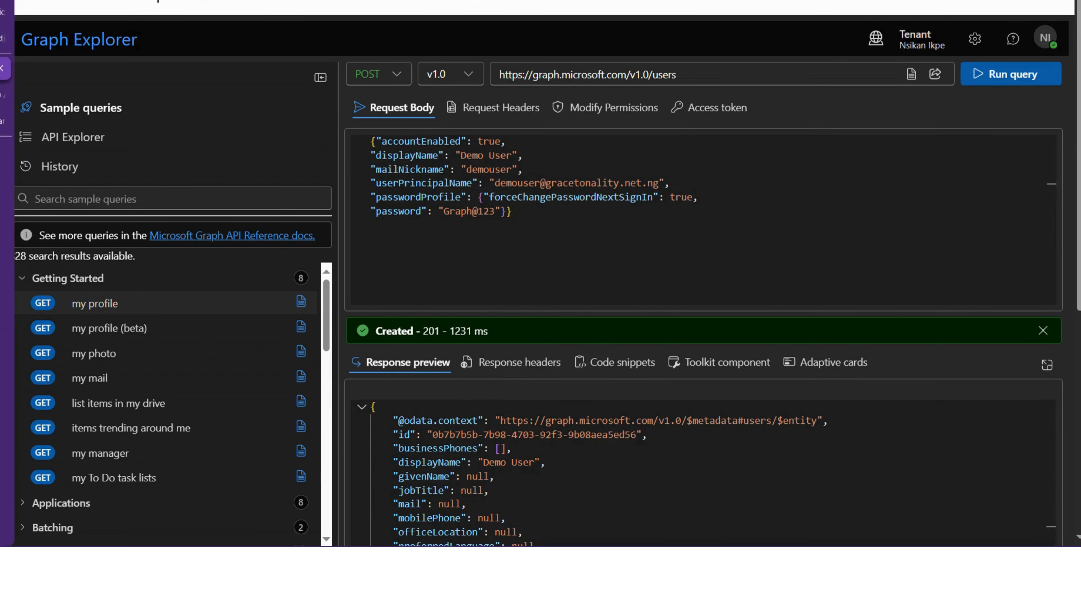
left_click(3, 39)
scroll(330, 158, "up", 1)
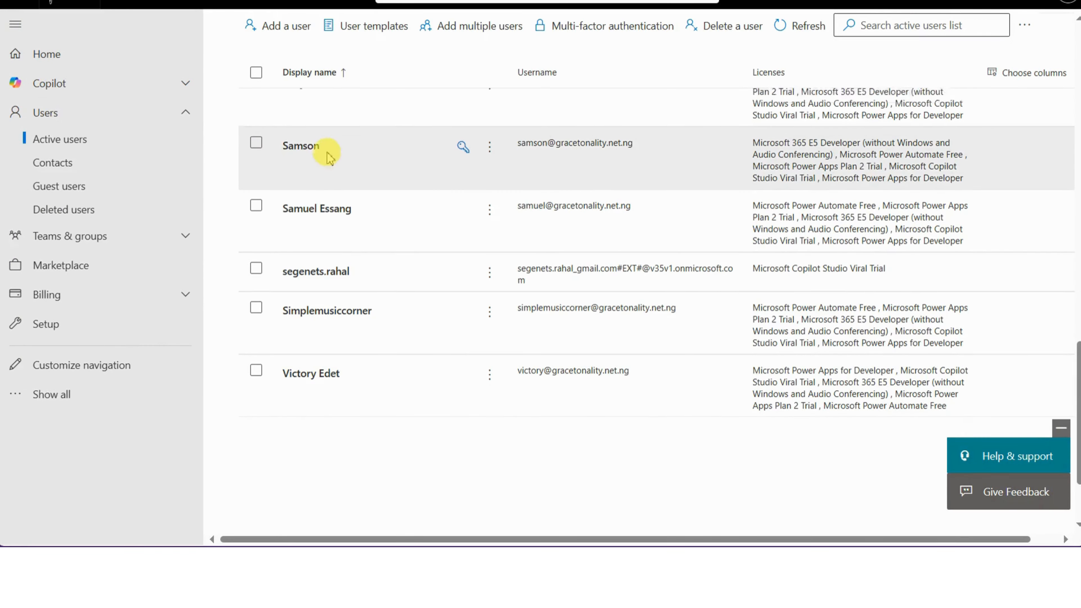
scroll(330, 157, "up", 10)
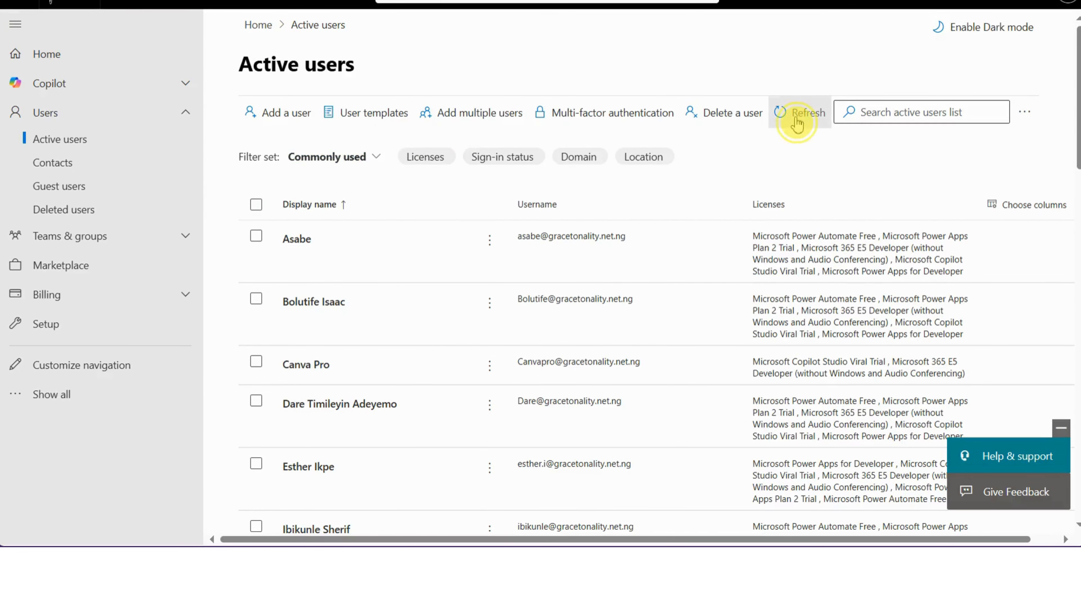
left_click(797, 124)
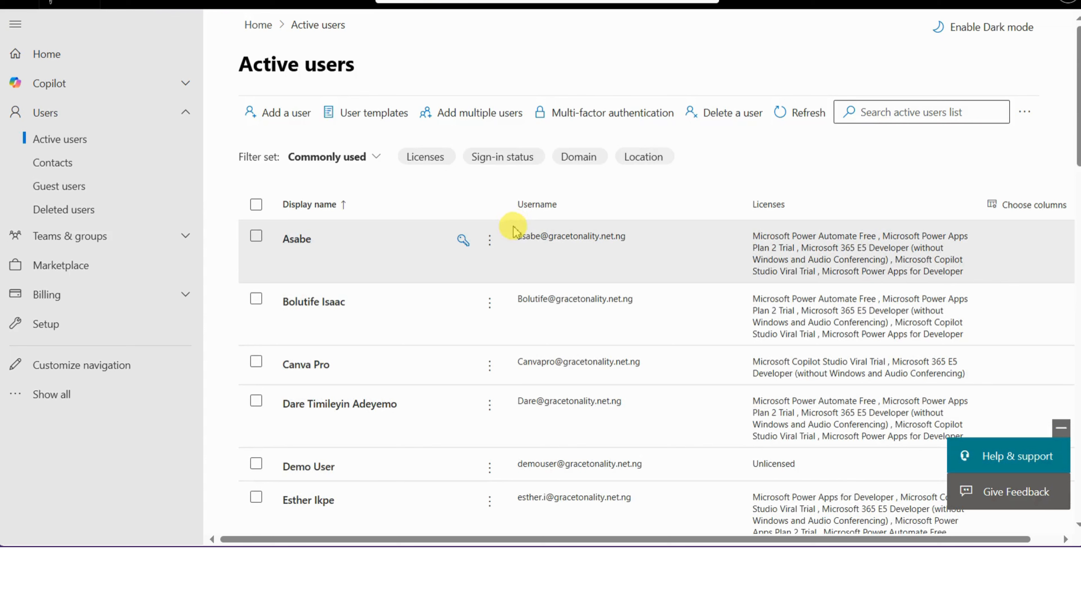
- Open Demo User's details to confirm the unlicensed account, then close the panel
scroll(513, 234, "down", 5)
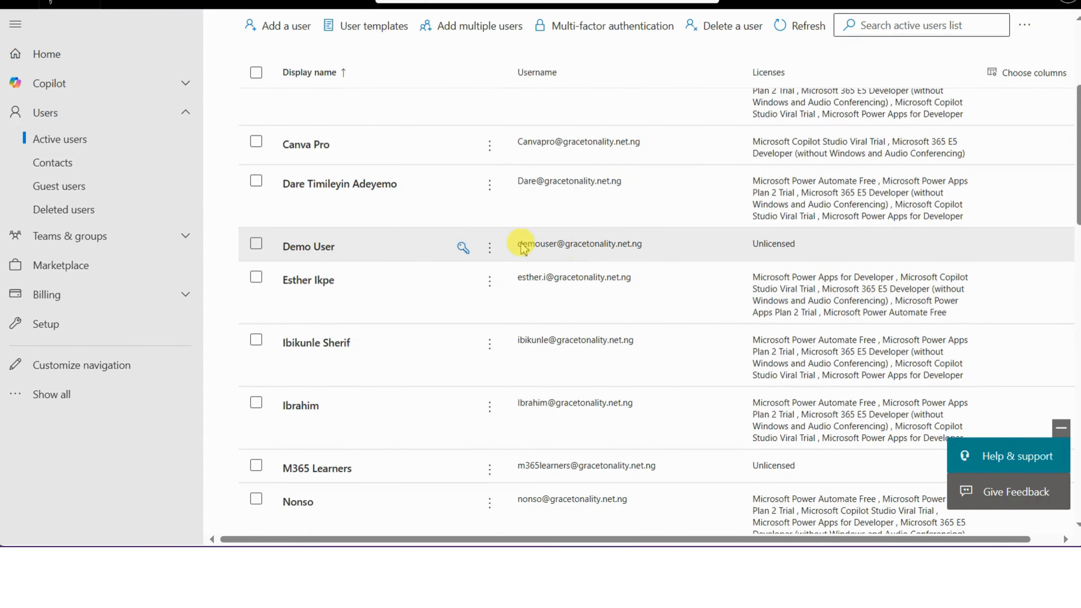
left_click(304, 256)
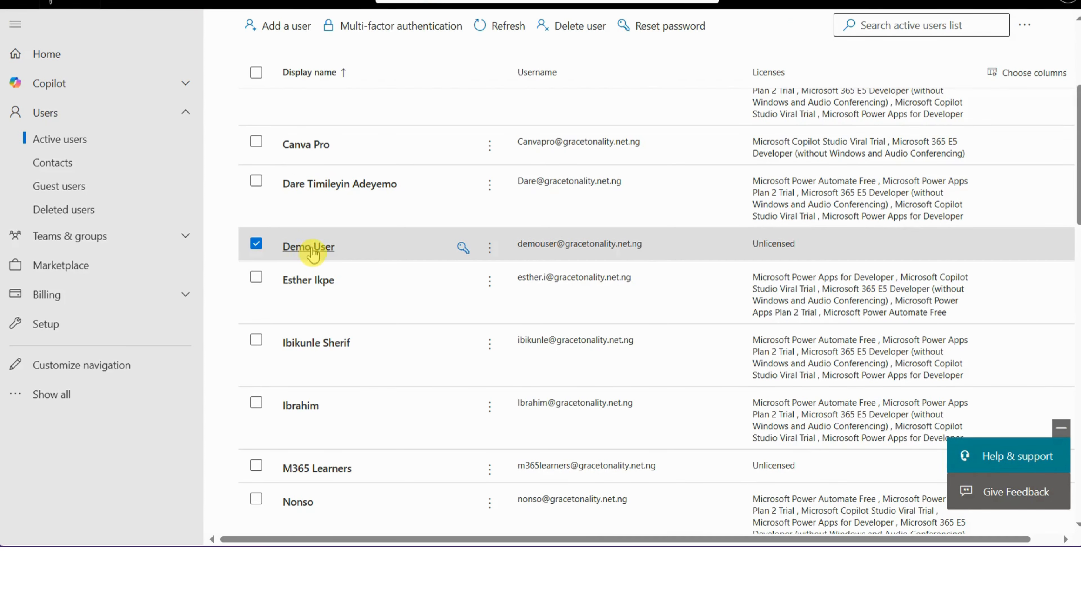
left_click(311, 251)
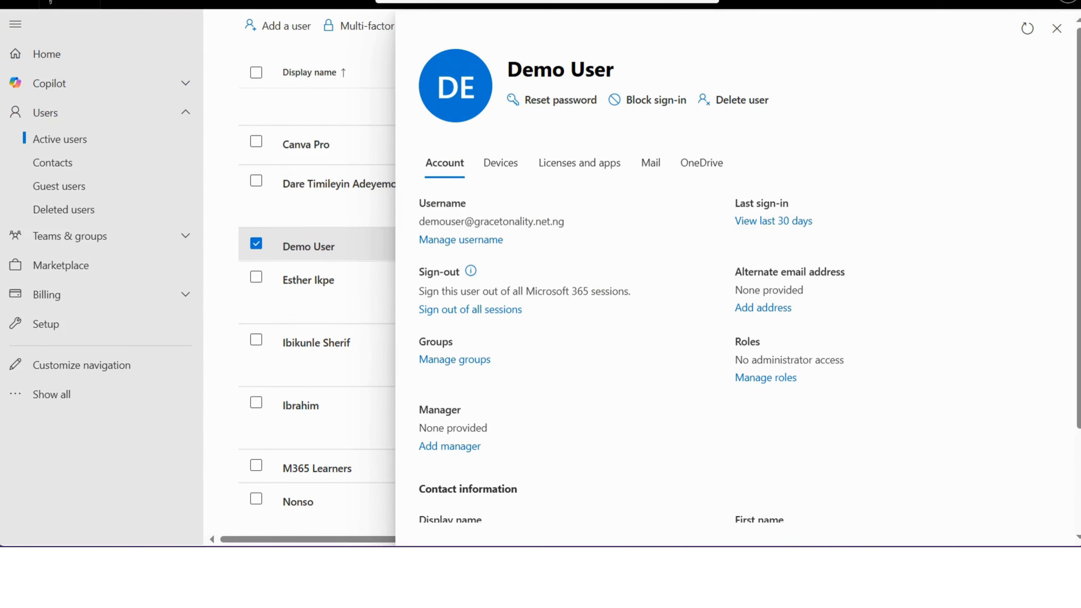
left_click(1055, 30)
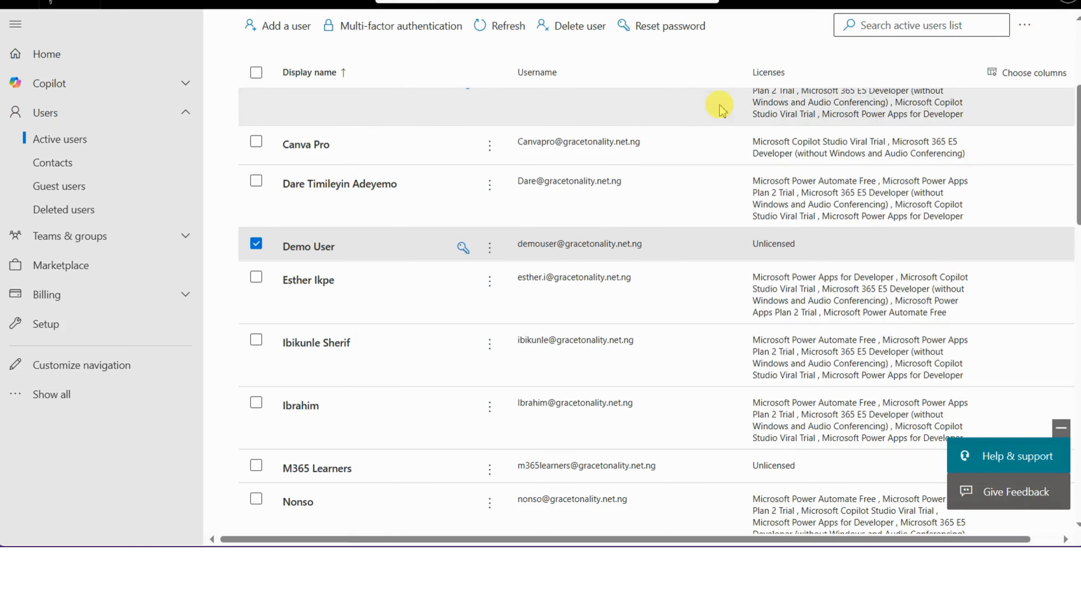